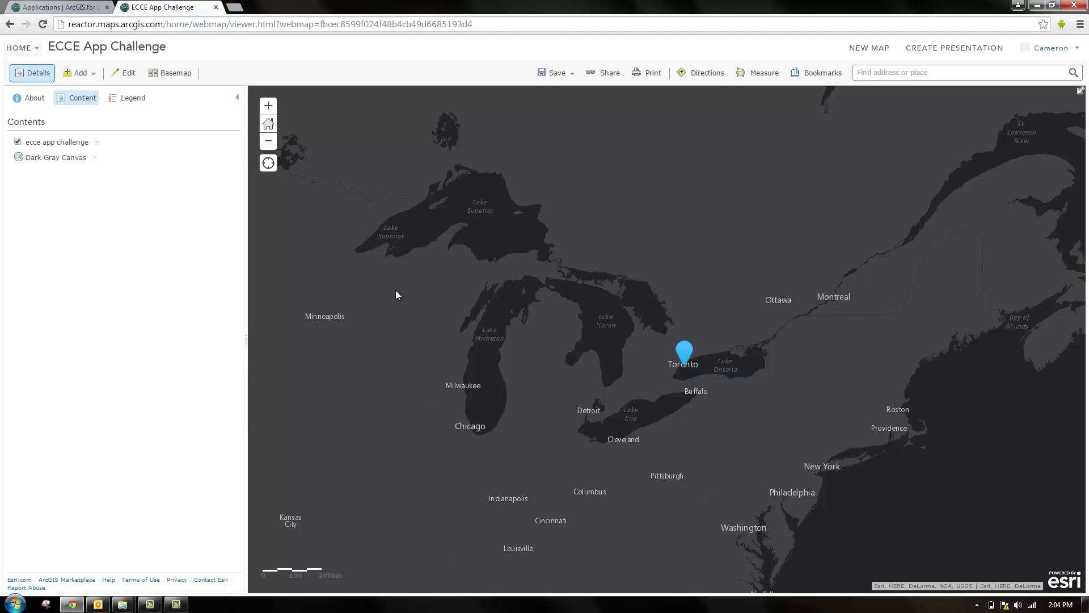
- Share the map as a new Web AppBuilder application titled ECCE App Challenge
click(610, 74)
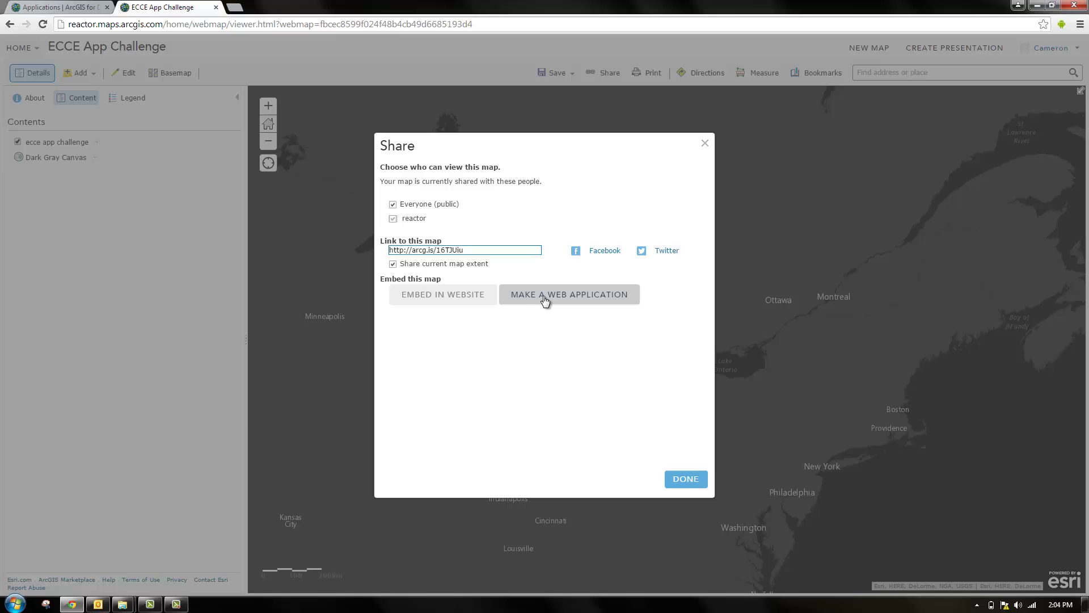
click(549, 301)
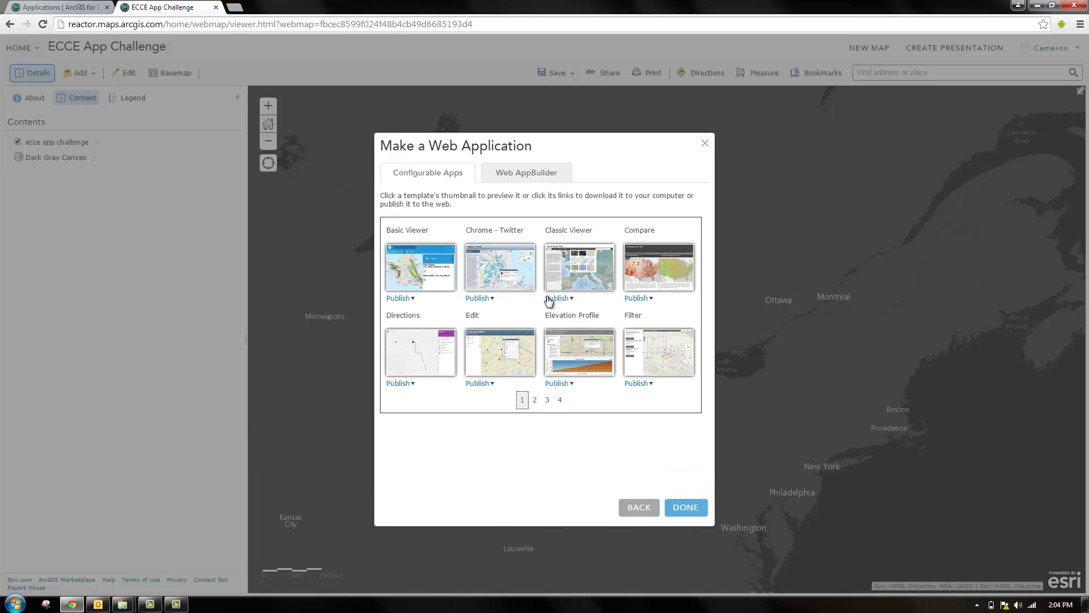
click(561, 178)
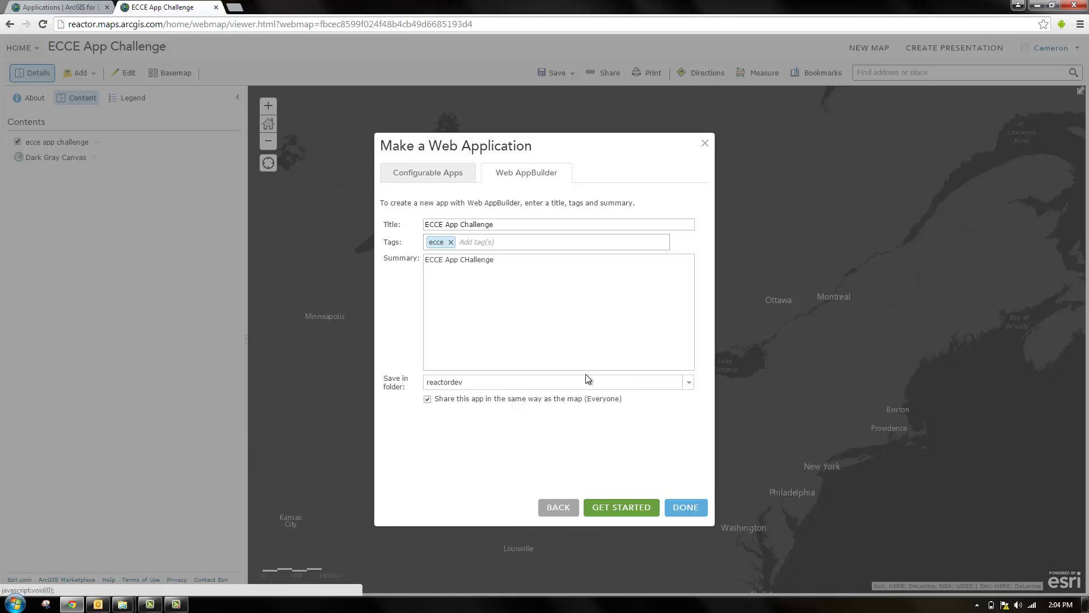
click(607, 506)
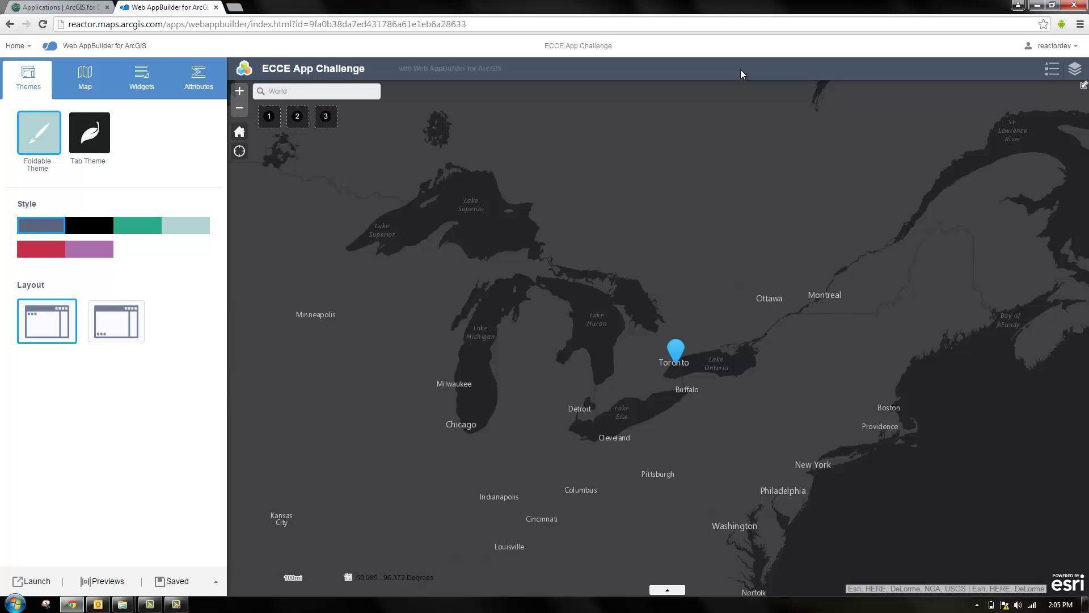
- Try black, light-teal and purple styles and a bottom-slot layout, then apply the Tab Theme
click(98, 227)
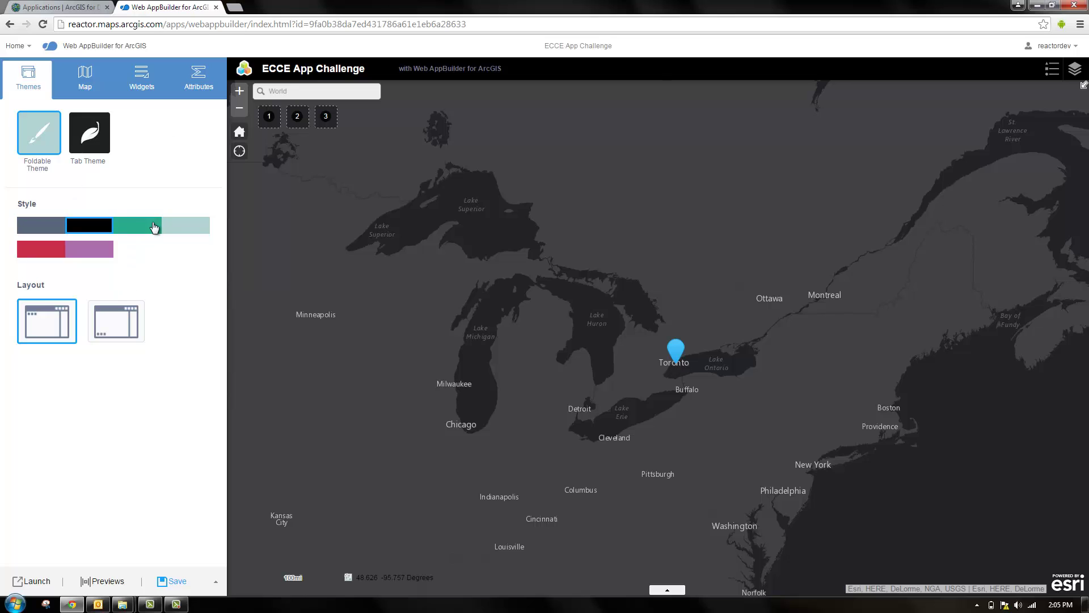
click(186, 227)
click(106, 253)
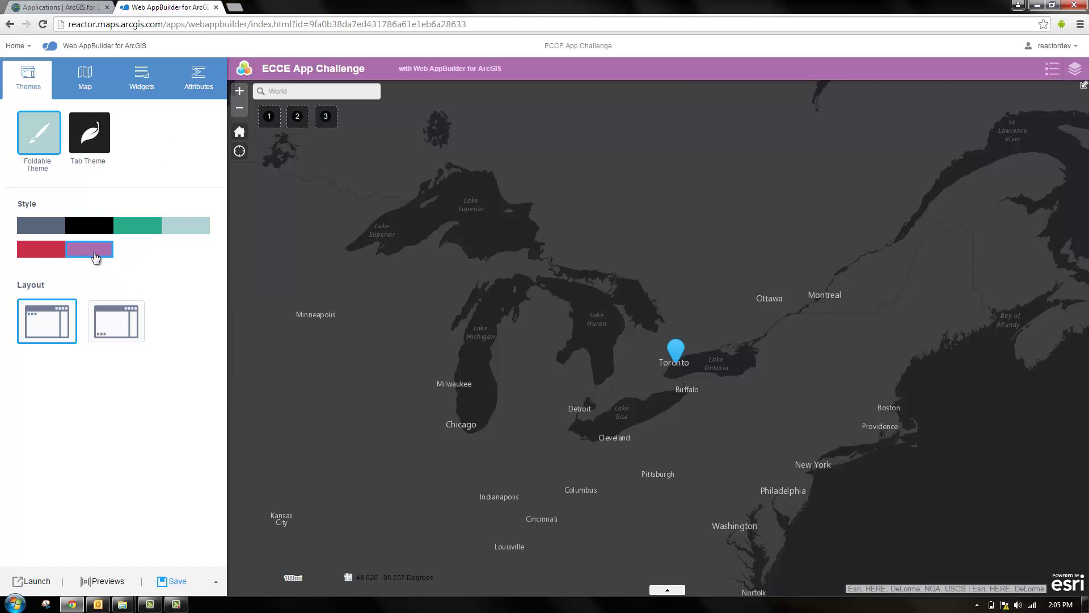
click(114, 323)
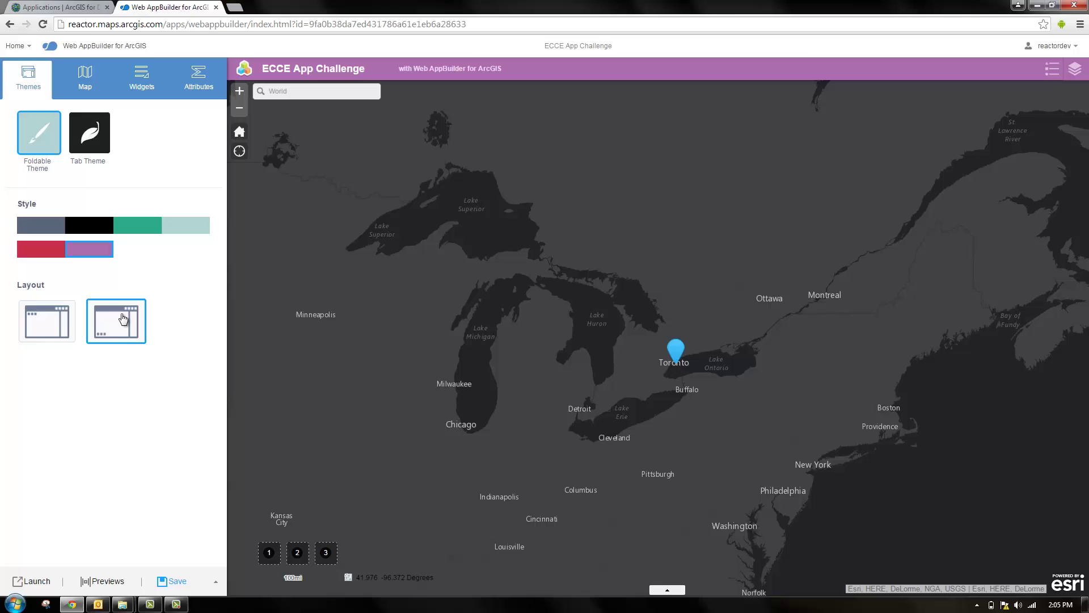
click(95, 126)
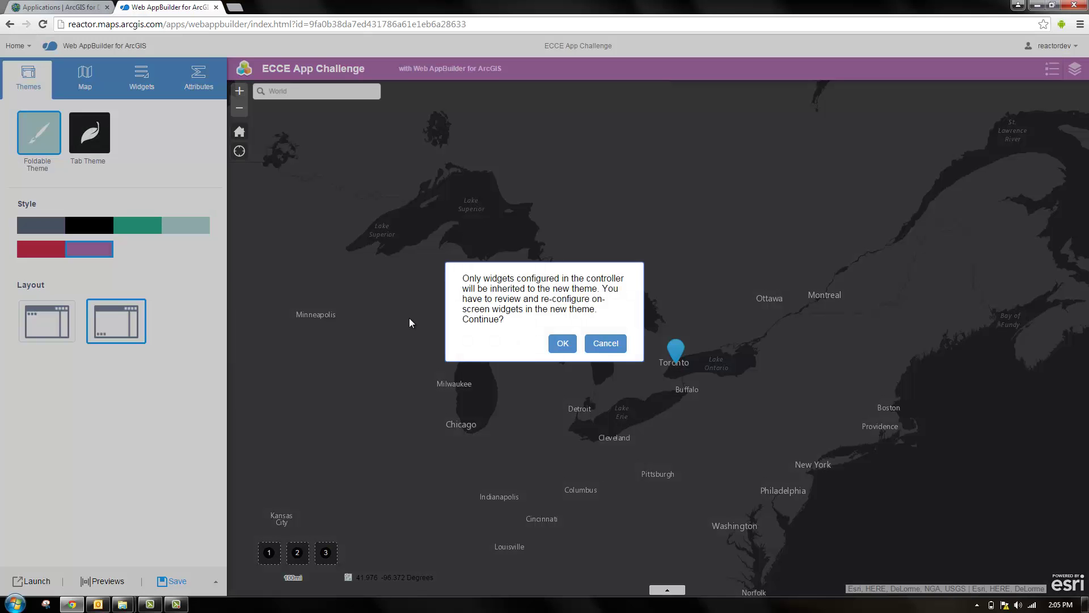
click(561, 347)
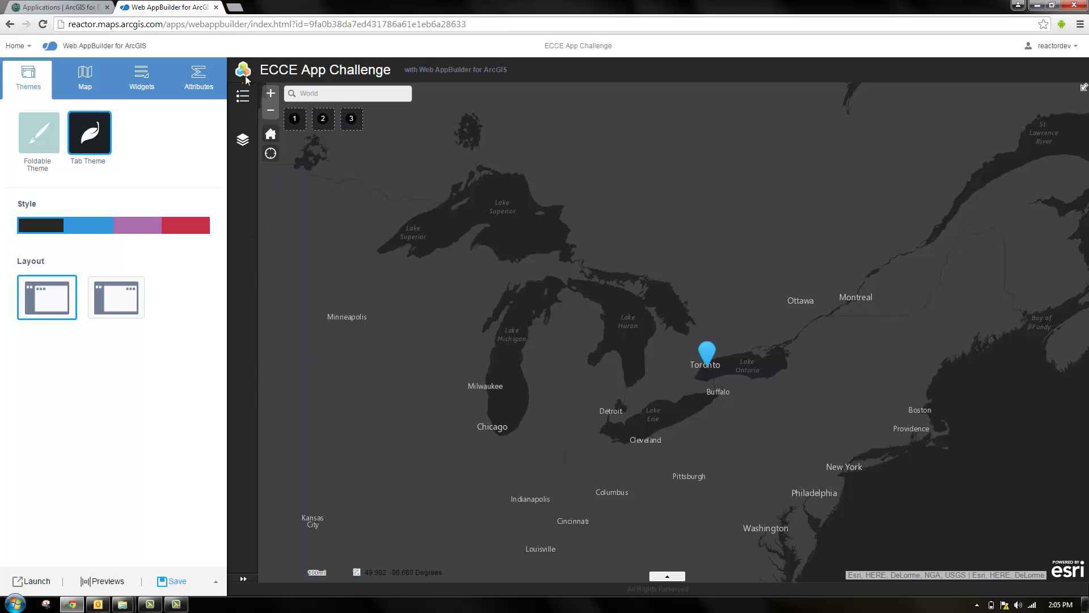
- Show the Layer List in the app's side panel, then bring up the Widgets settings
click(243, 101)
click(286, 96)
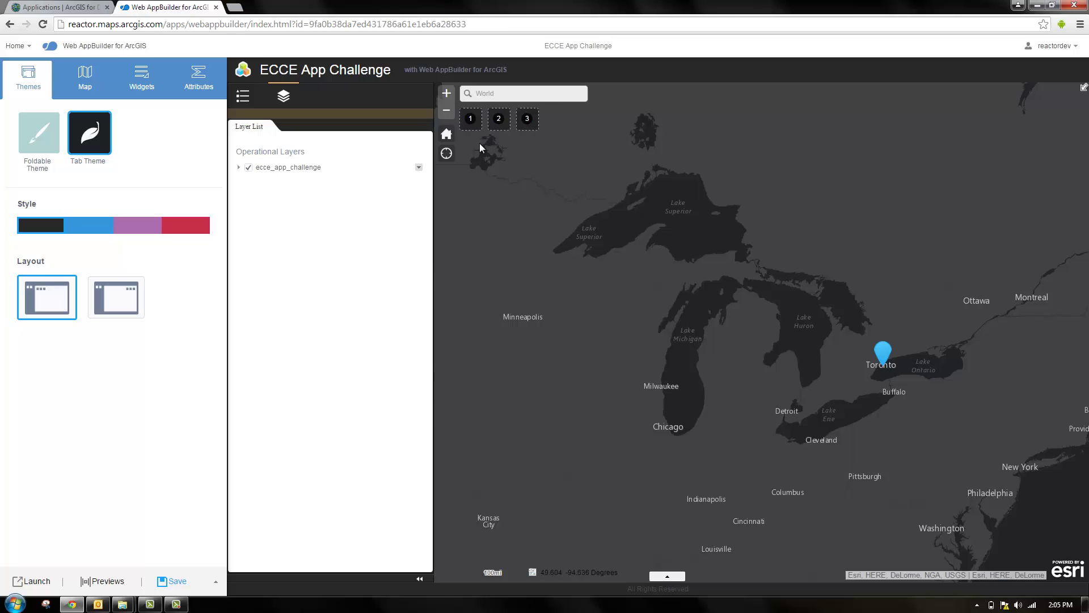
click(143, 90)
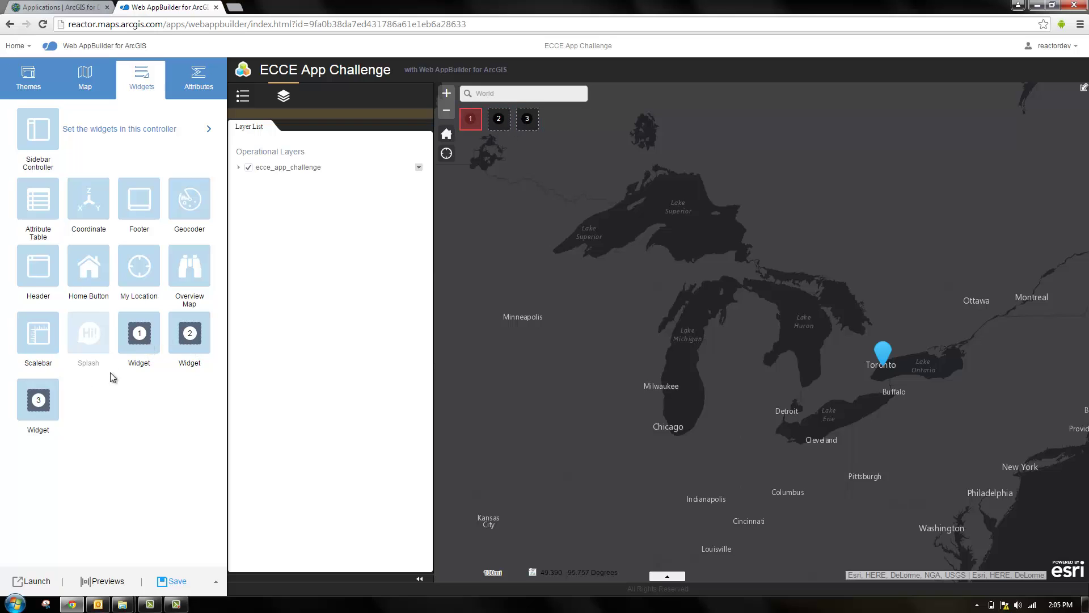
- Place a default Bookmark widget in the Widget 1 slot and test it on the map
click(140, 335)
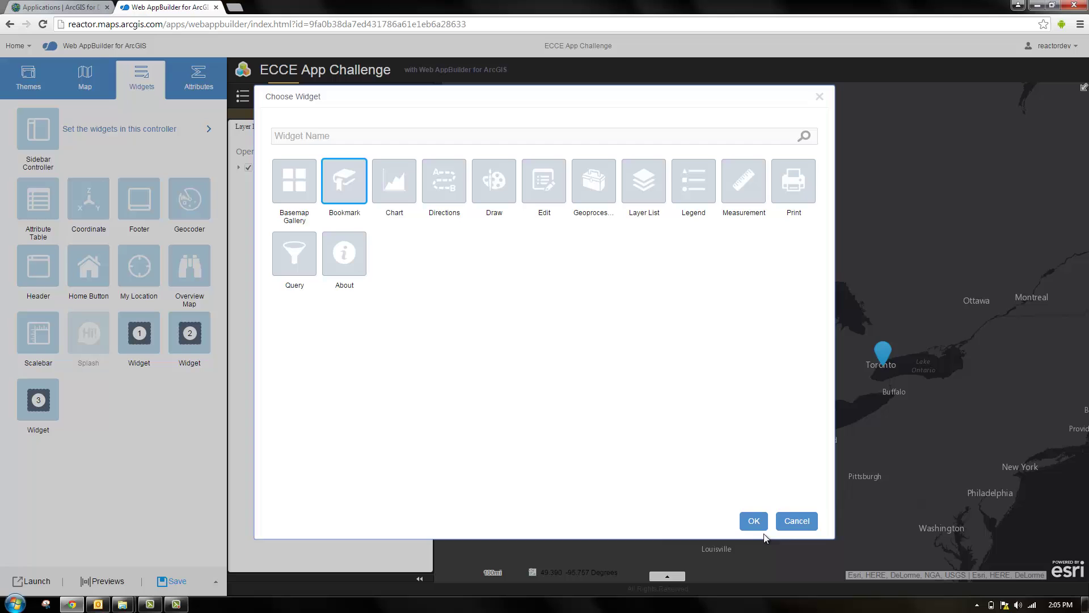
click(754, 522)
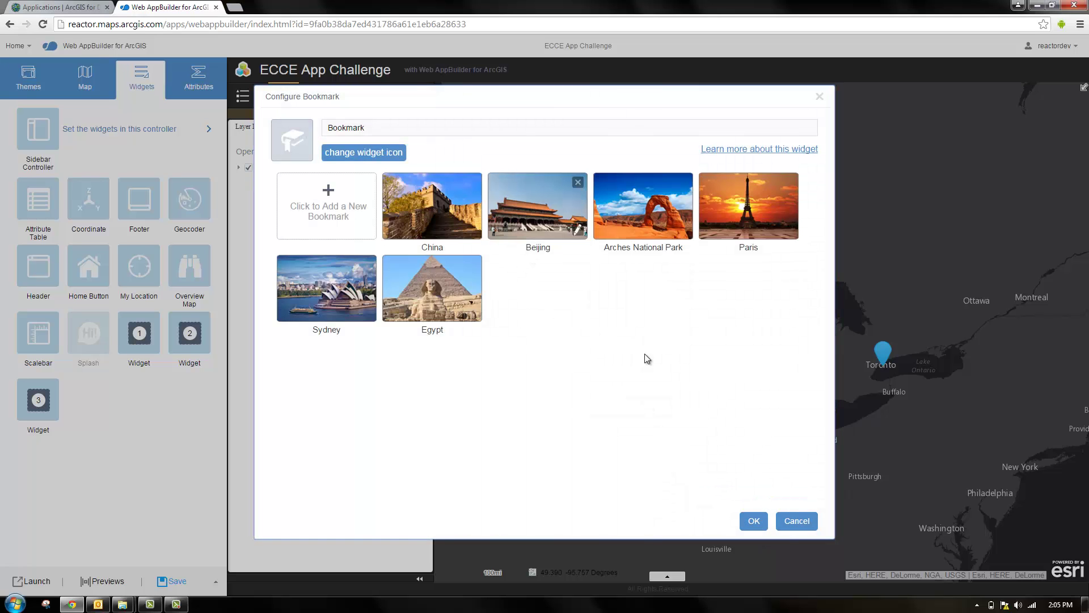
click(756, 522)
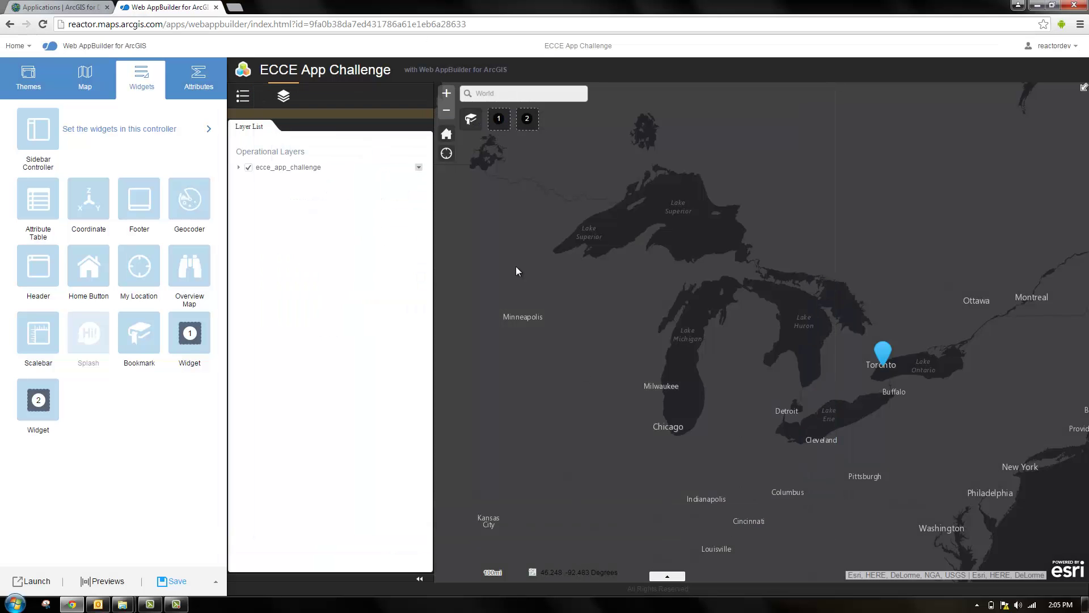
click(470, 121)
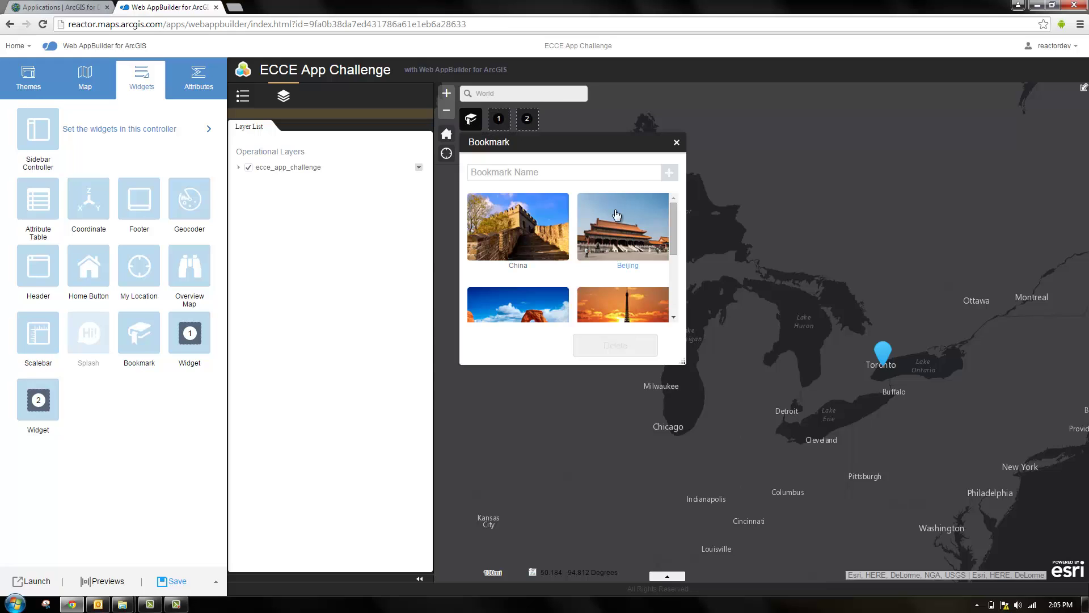
click(676, 143)
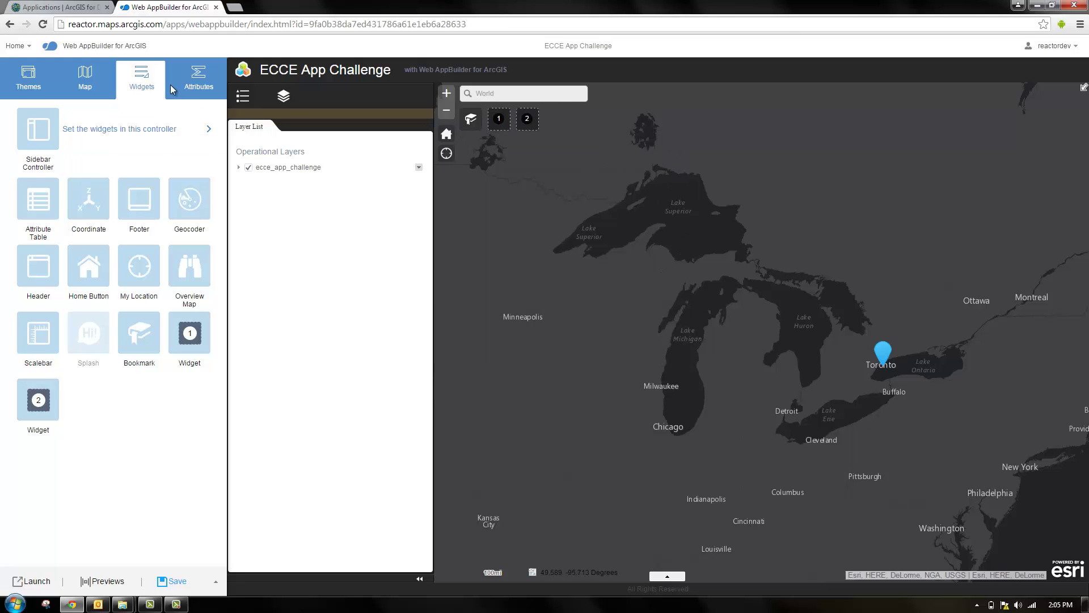
- Review the Branding attributes, then the web map and initial extent settings
click(203, 81)
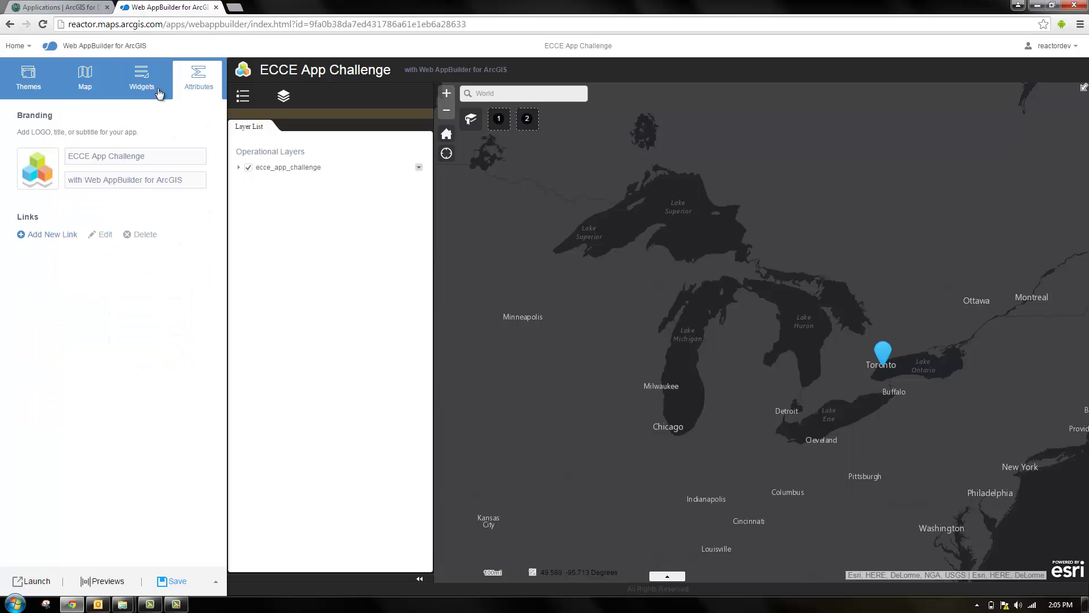
click(83, 79)
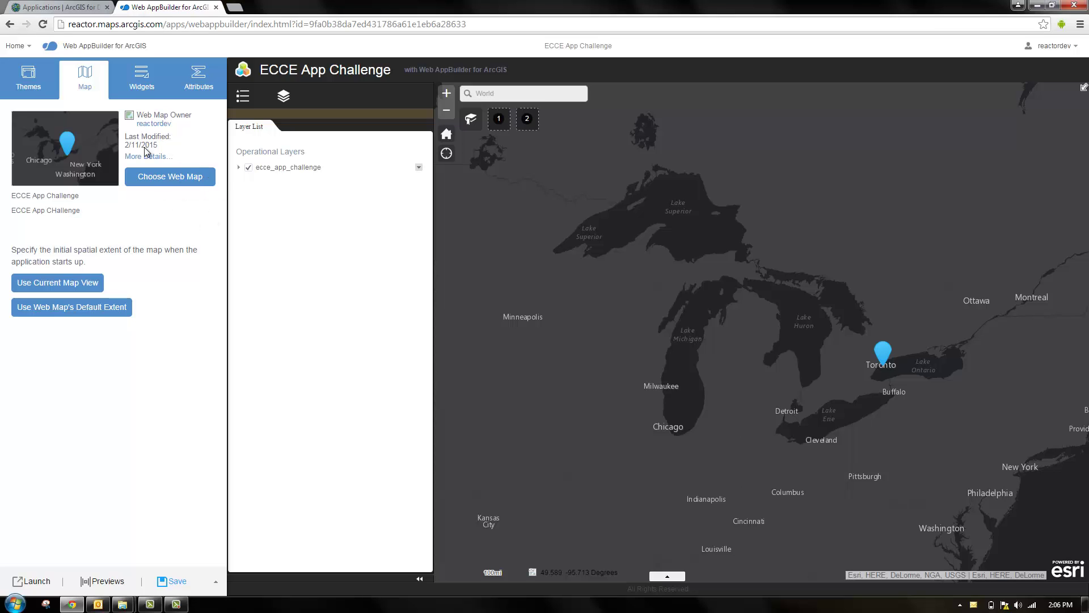
- Open and cancel the Bookmark widget's configuration, then preview the app at 1024 × 768
click(130, 79)
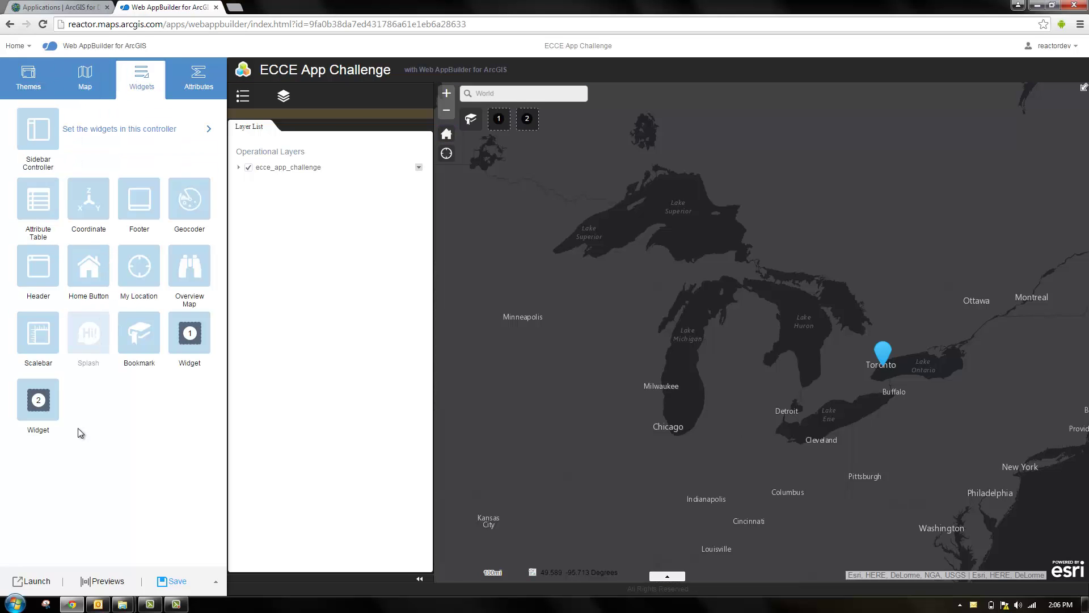
click(139, 335)
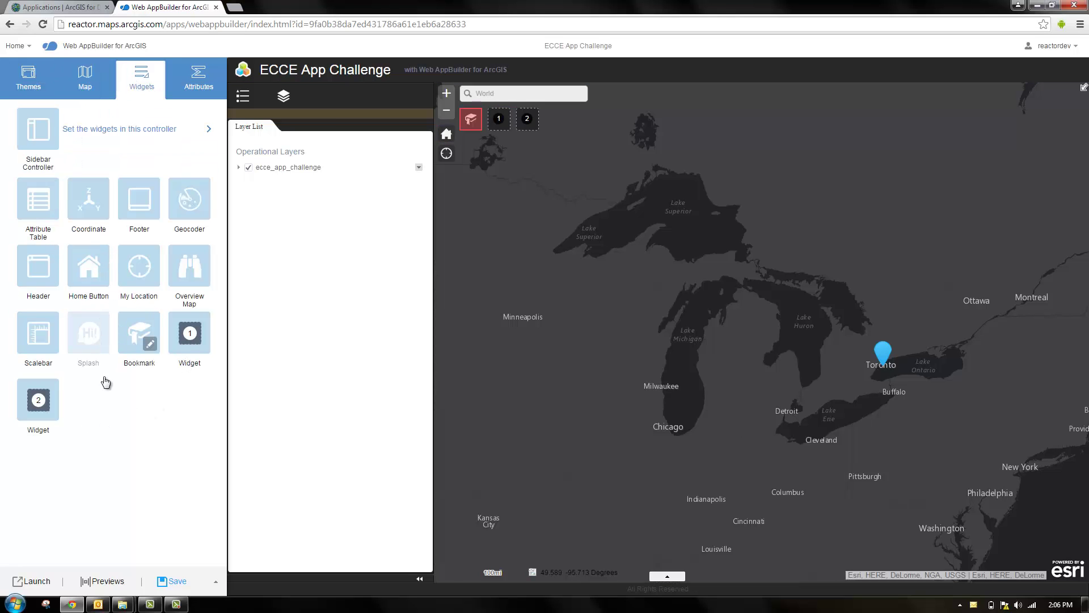
click(150, 345)
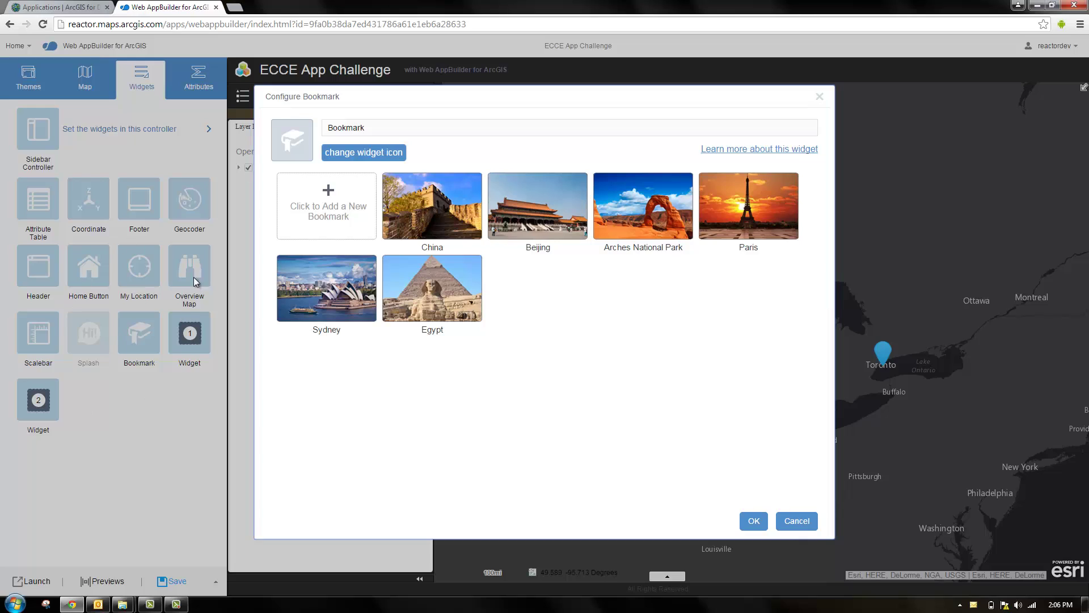
mouse_move(424, 205)
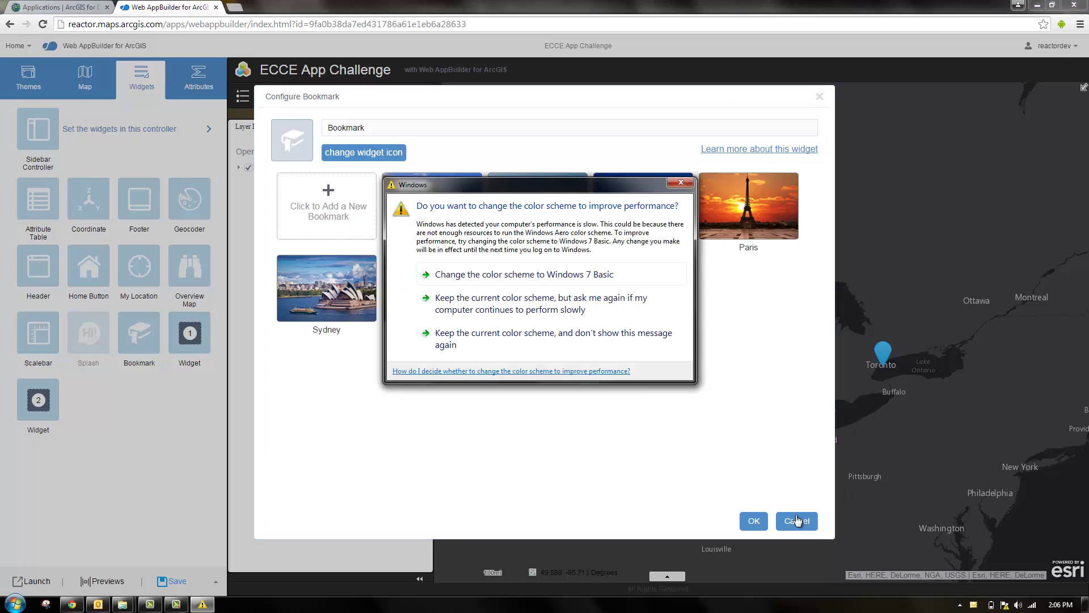
click(681, 182)
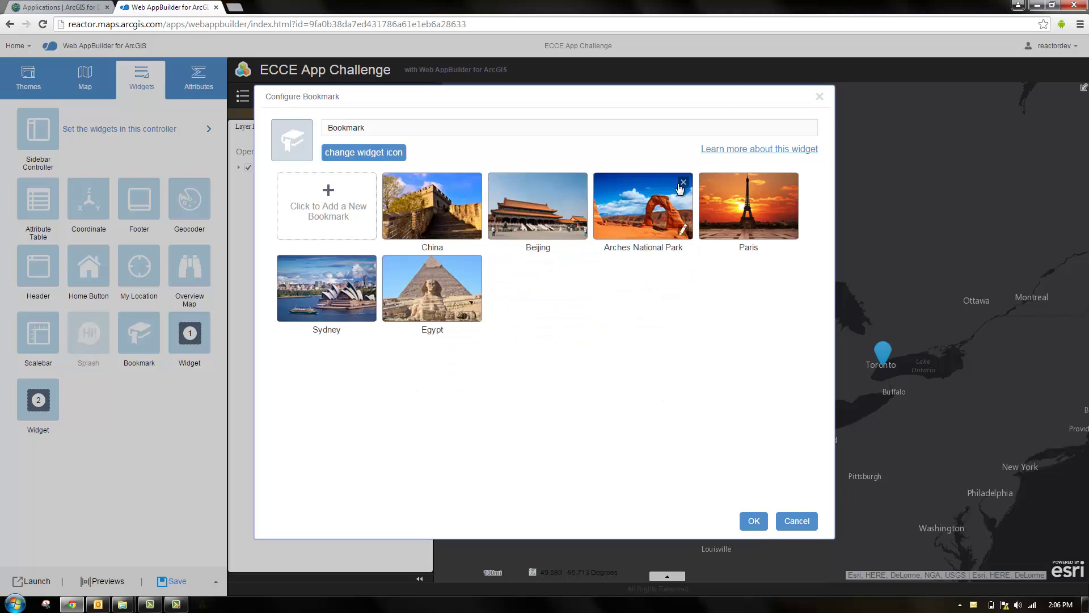
click(800, 520)
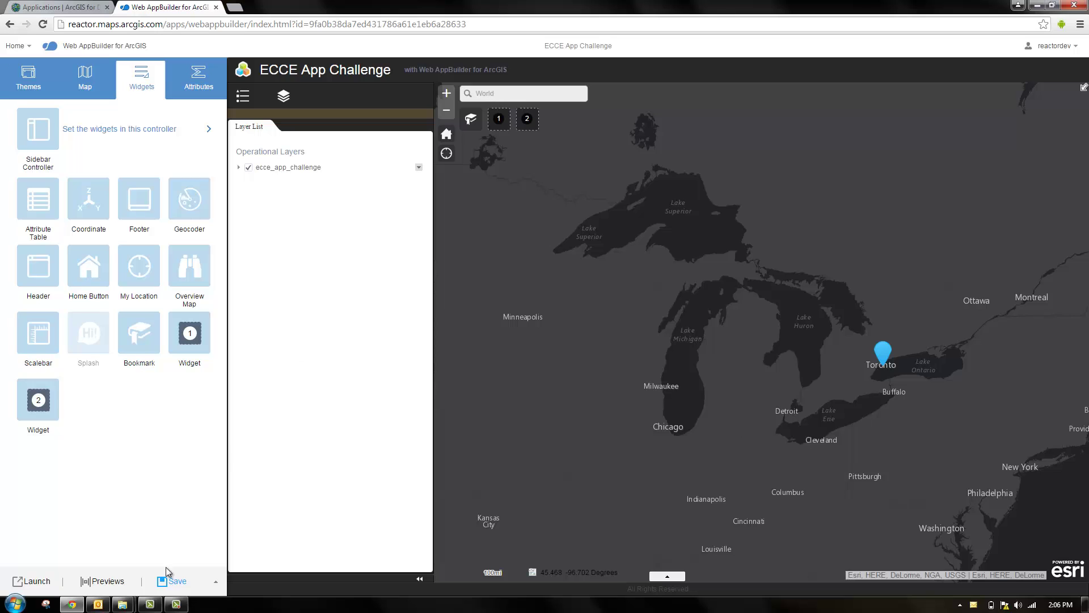
click(91, 592)
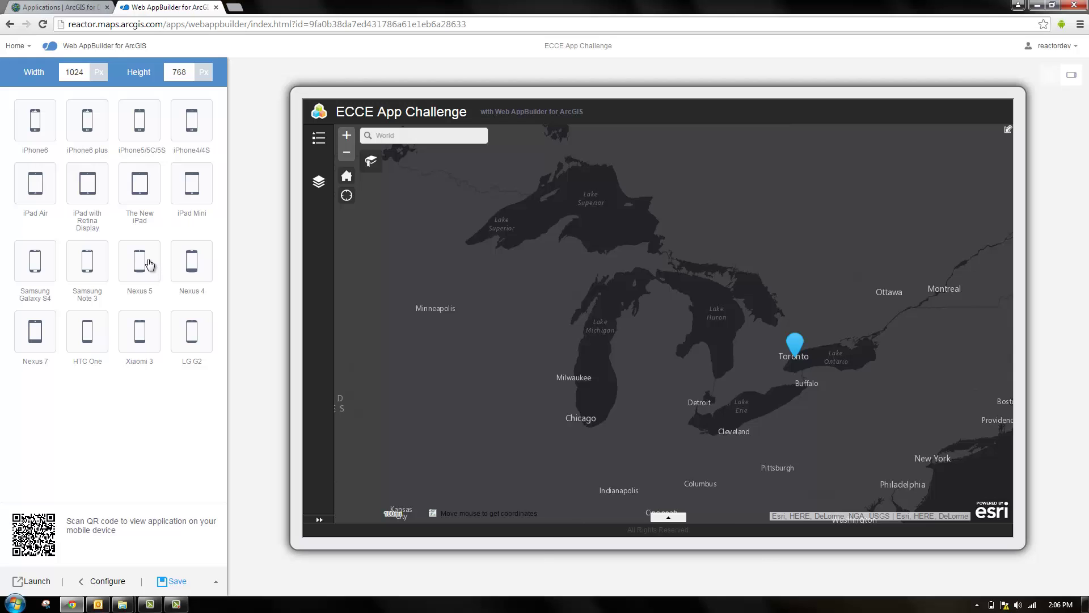
- Preview the app at Nexus 5 size (360 × 598) and toggle its attribute table
click(148, 263)
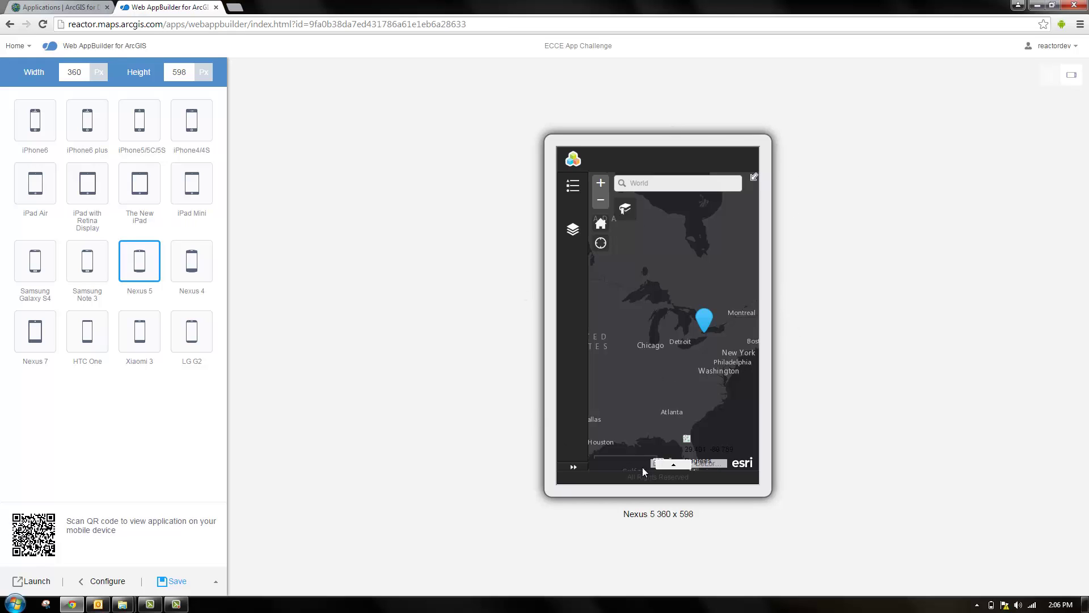
click(678, 461)
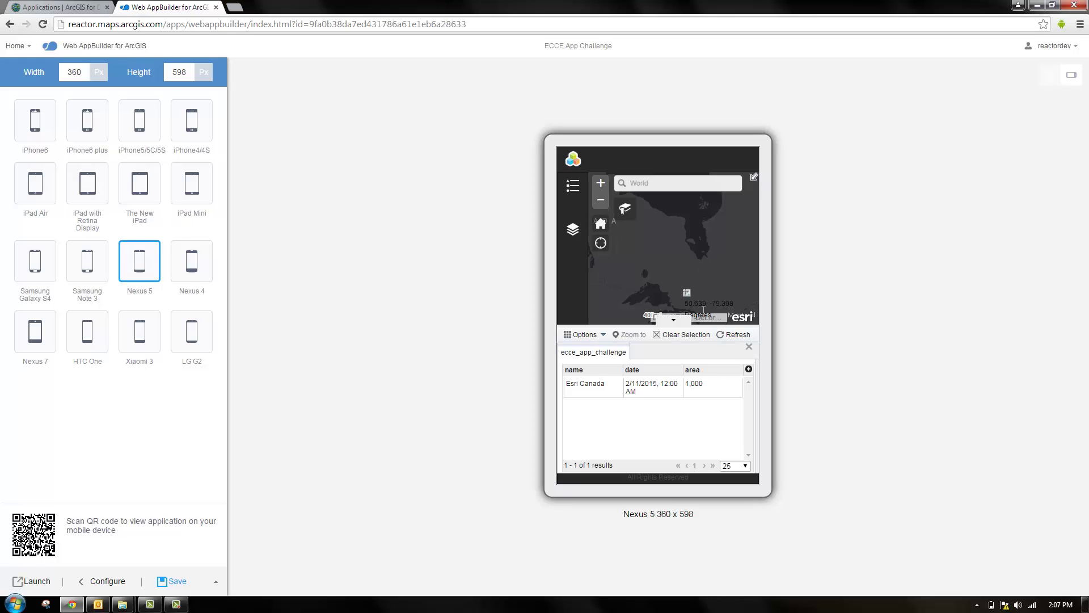
click(682, 323)
- Check the phone preview's layer list and legend, pan the map to Canada, then go to Applications
click(572, 229)
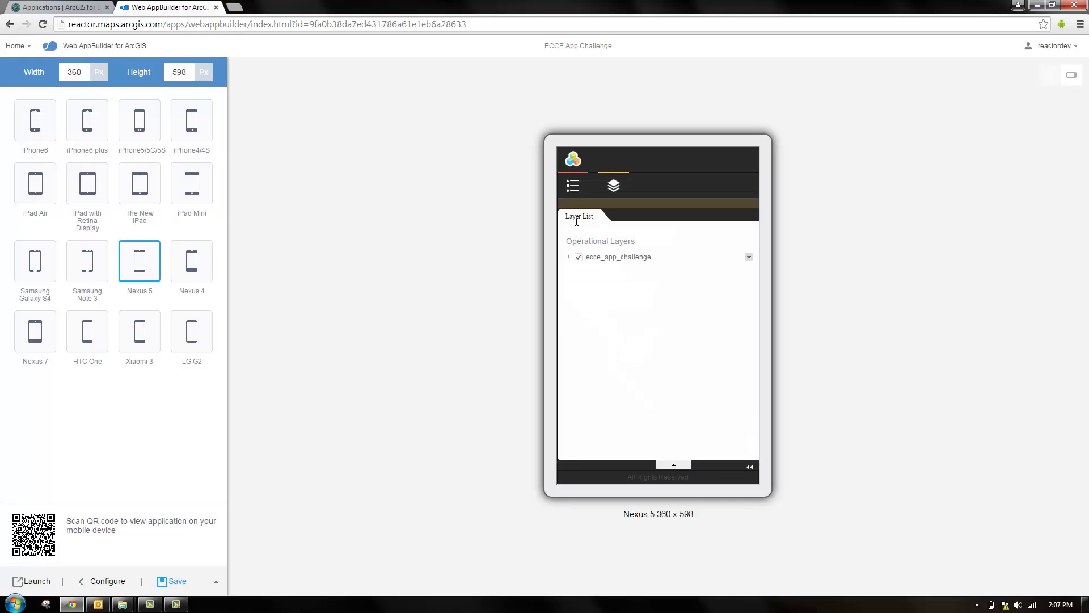
click(567, 187)
click(614, 185)
click(751, 467)
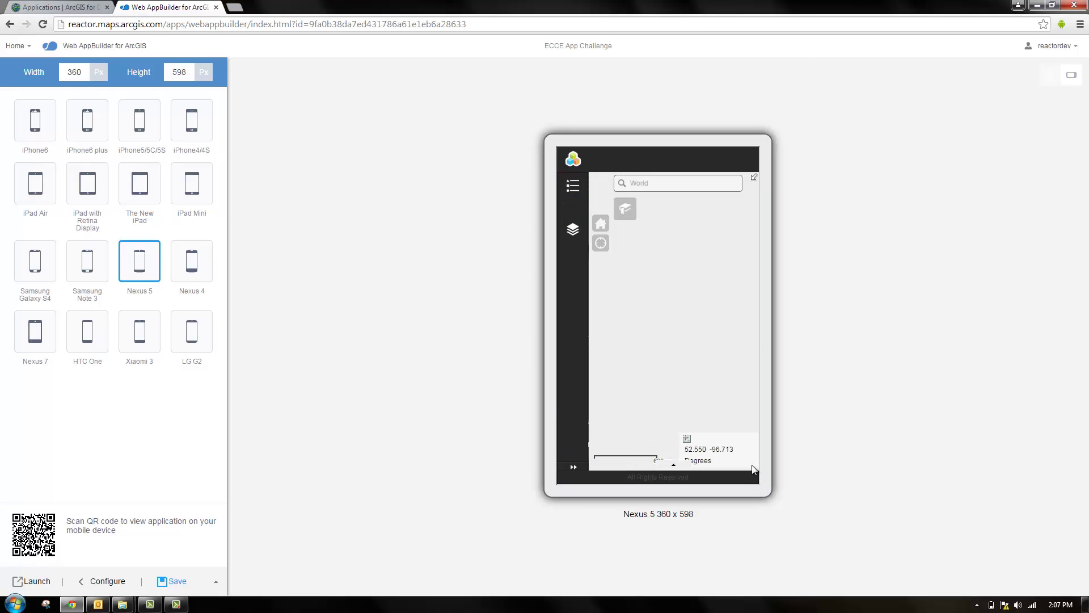
drag(632, 319, 721, 375)
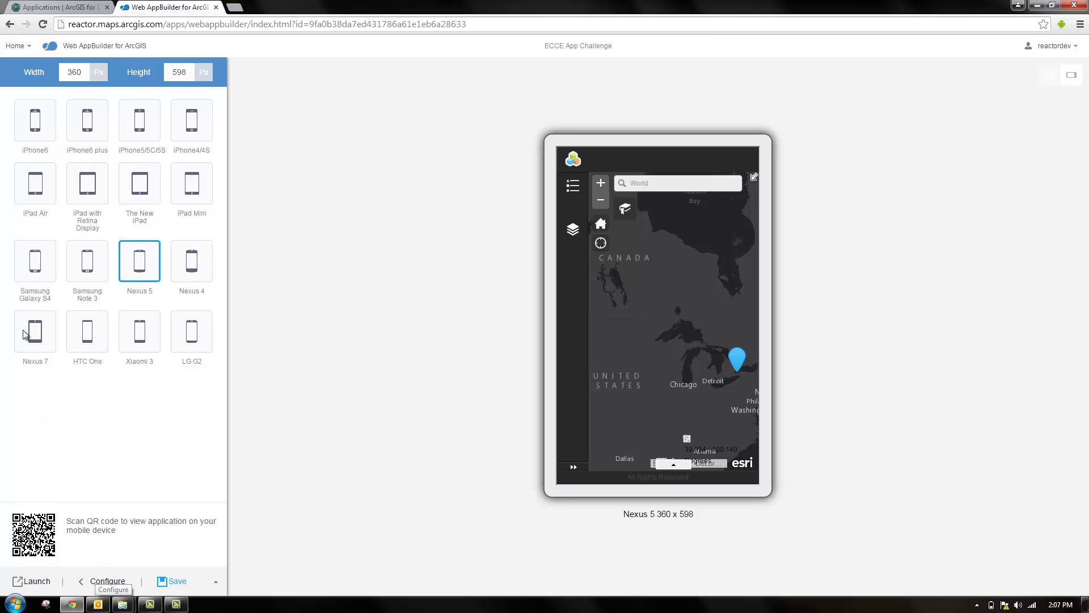
click(34, 7)
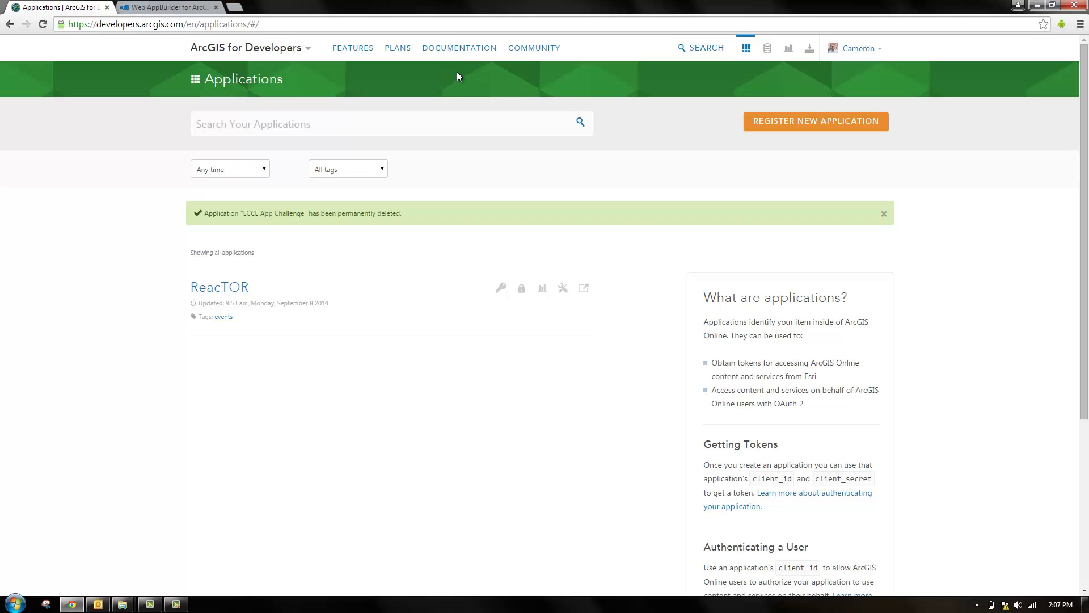
- Search the developer documentation for 'web app' and open the Web AppBuilder (Developer Edition) page
click(443, 49)
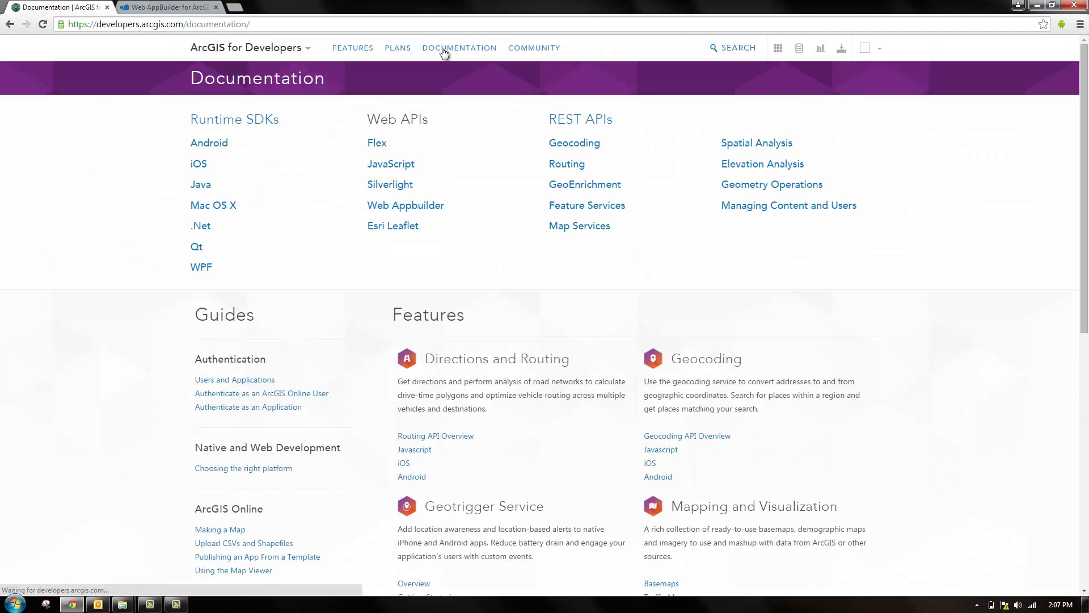
key(ctrl+f)
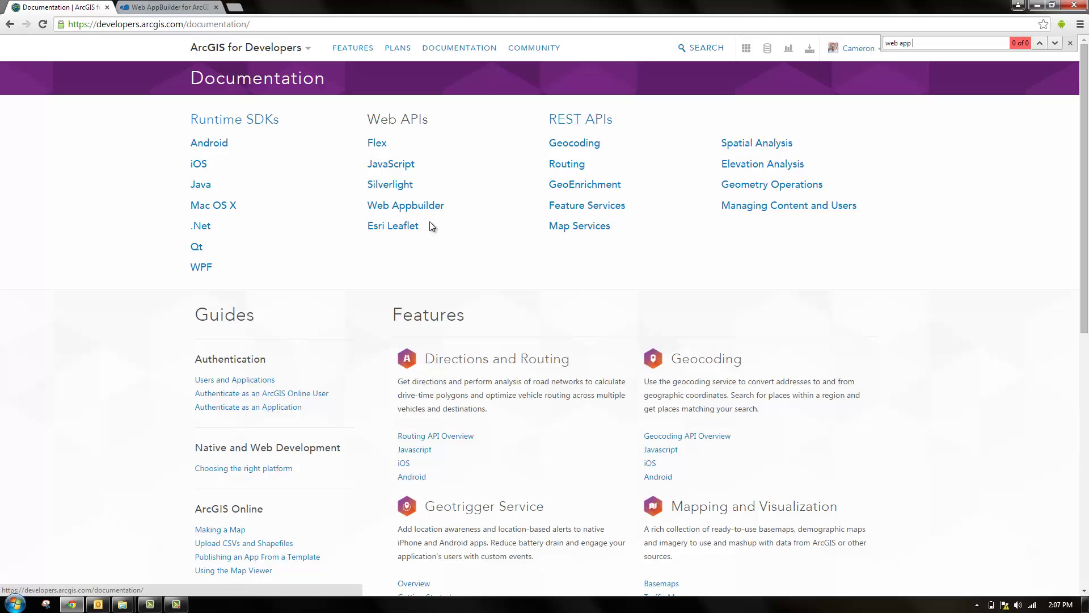
click(435, 204)
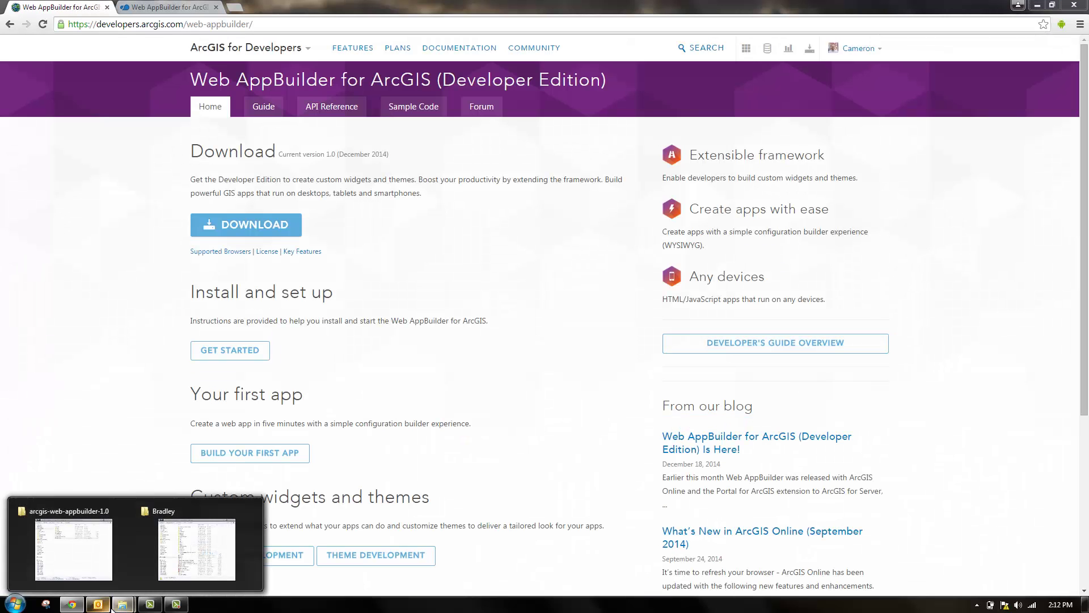
- Run startup.bat from the arcgis-web-appbuilder-1.0 folder, allowing it past the security warning
mouse_move(98, 603)
click(87, 564)
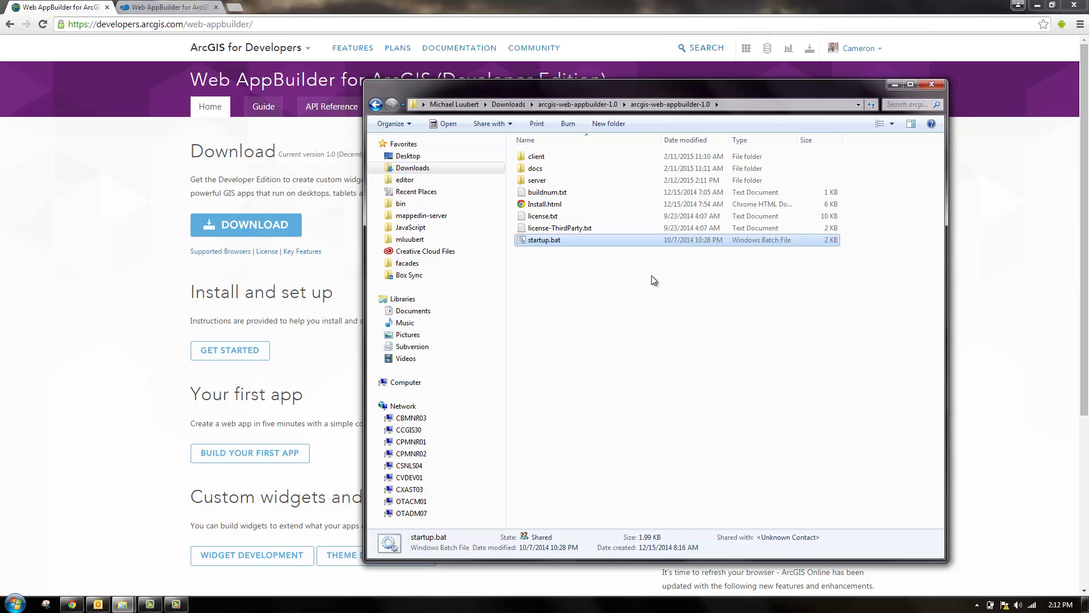
double_click(555, 241)
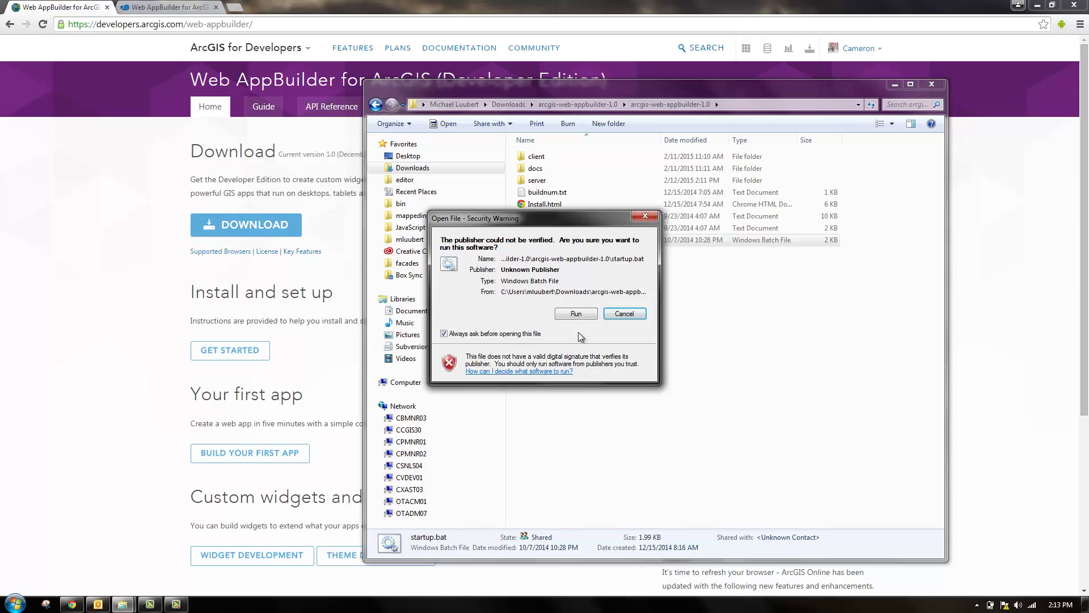
click(574, 315)
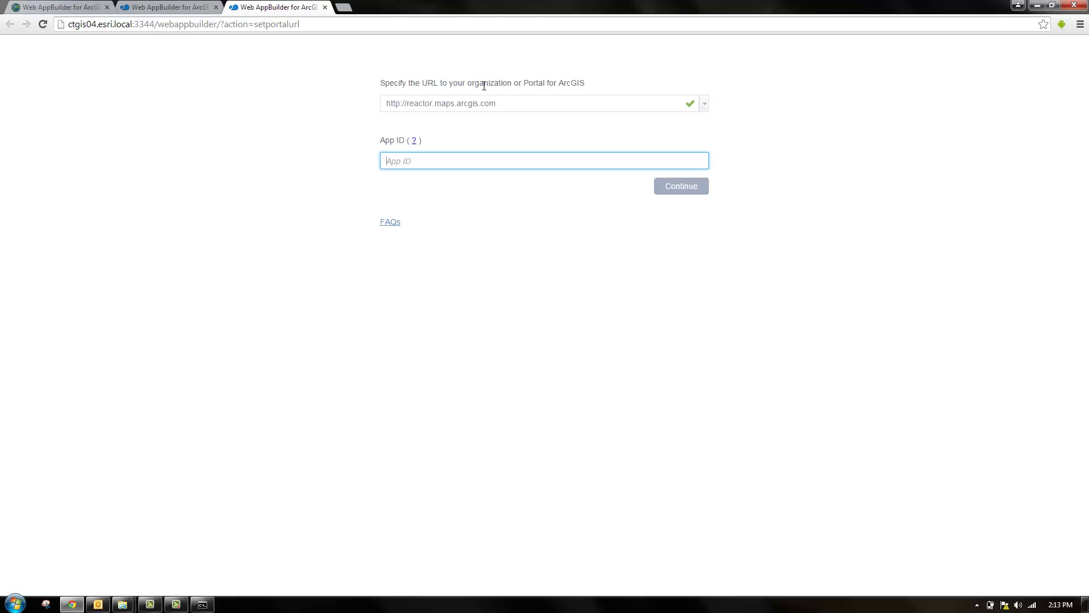
click(60, 7)
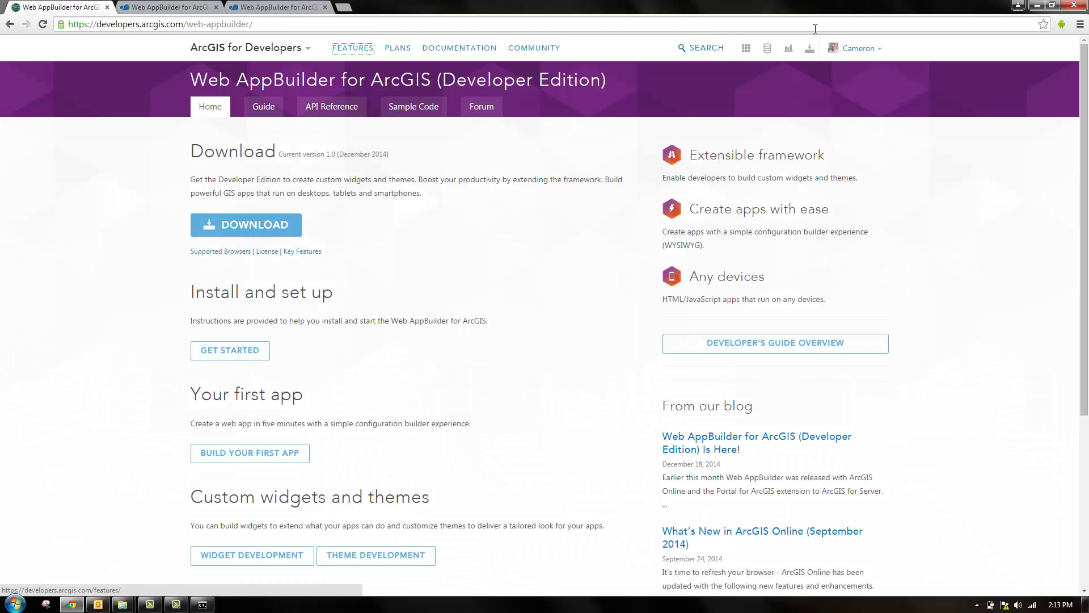
mouse_move(840, 51)
click(818, 83)
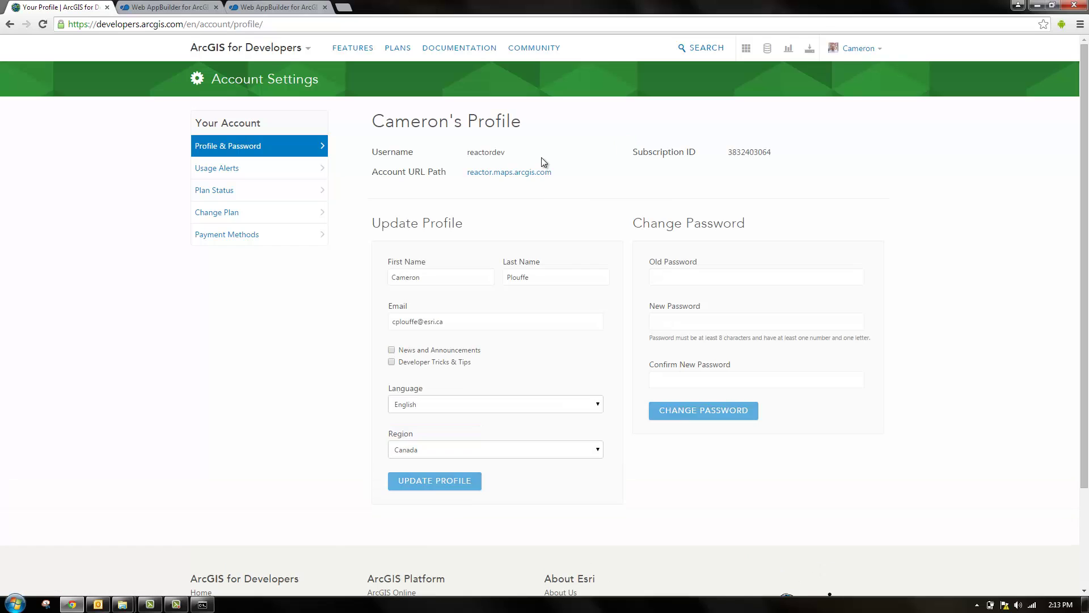
click(302, 6)
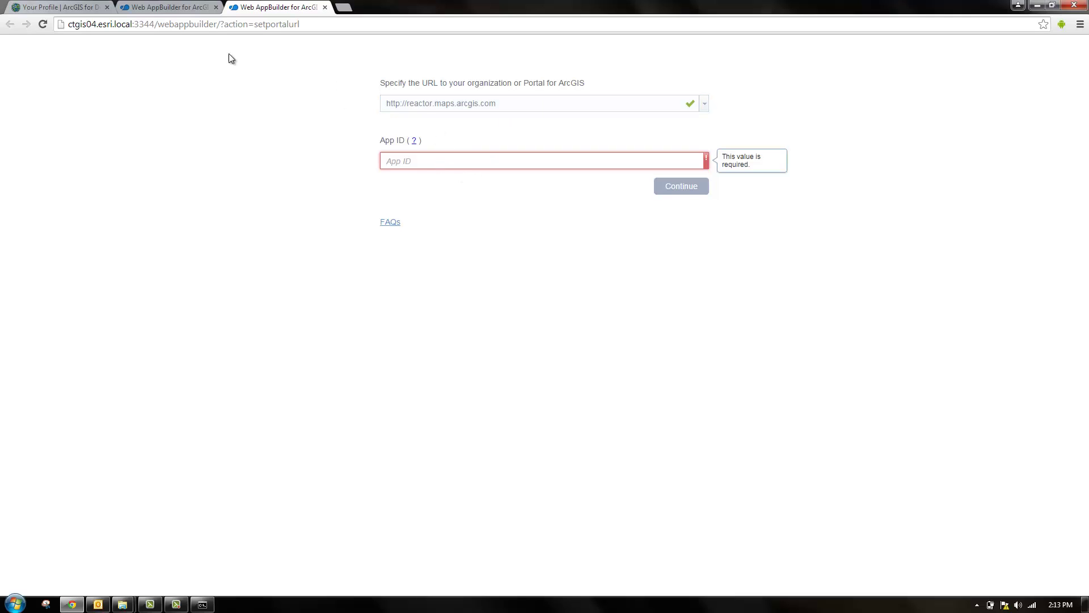
- Register the ECCE App Challenge application from the Applications list and select its Client ID
click(56, 6)
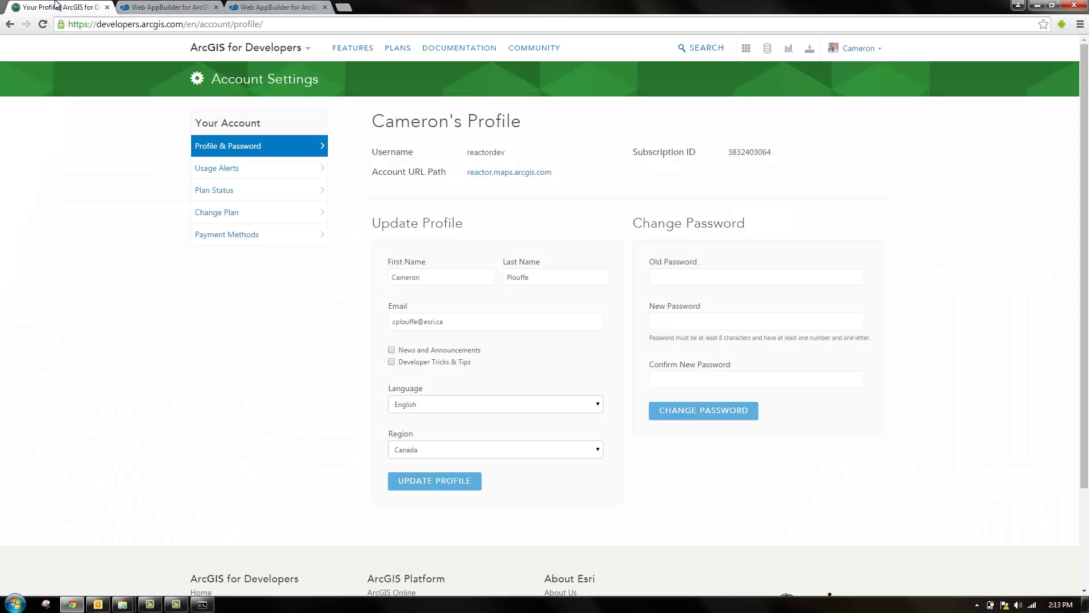
click(748, 48)
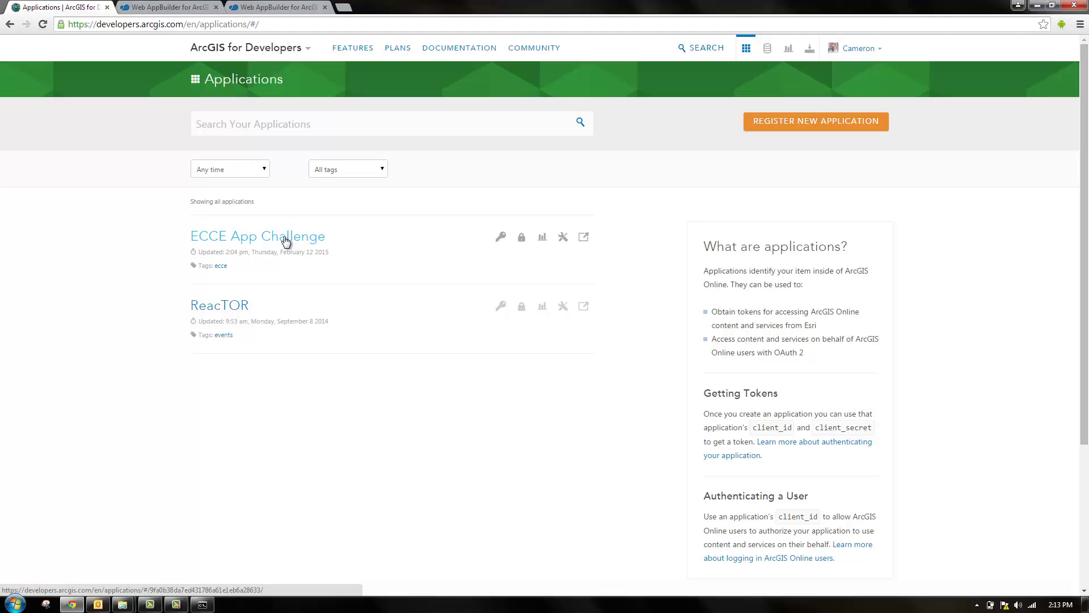
click(286, 240)
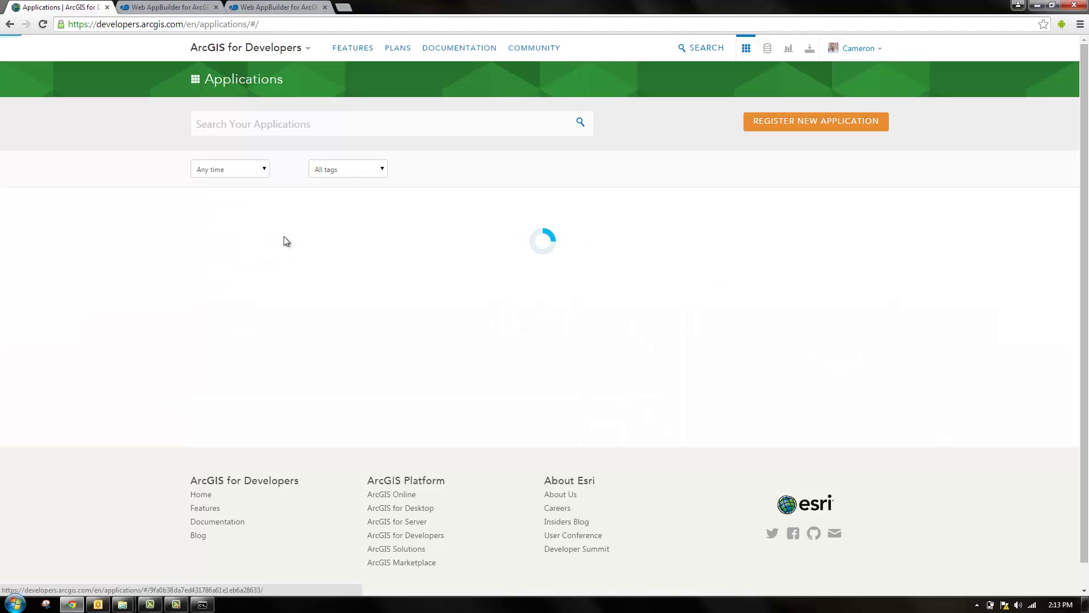
click(560, 225)
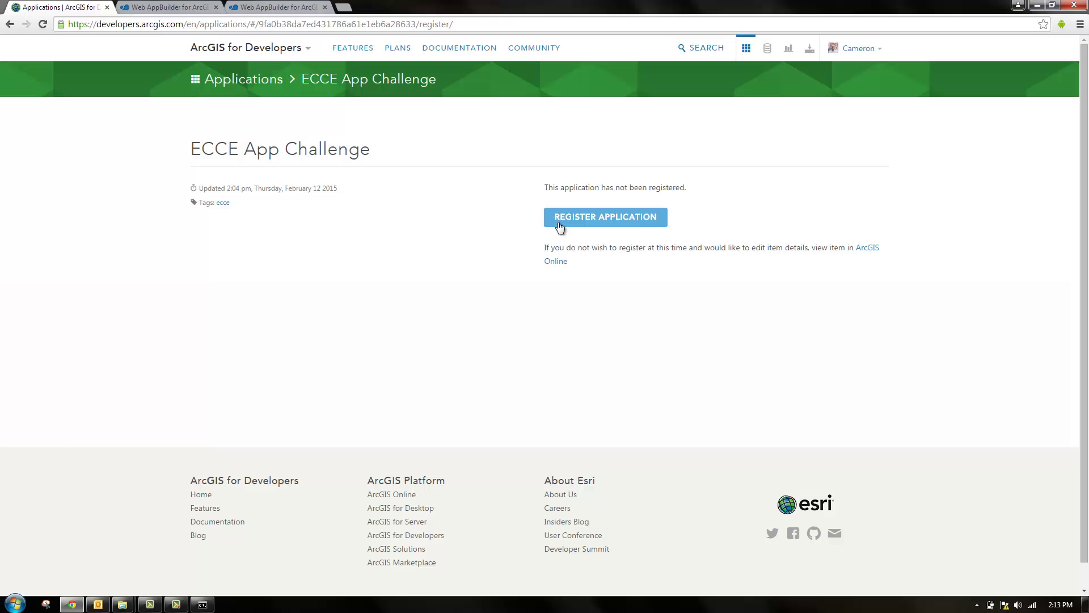
drag(660, 219, 499, 206)
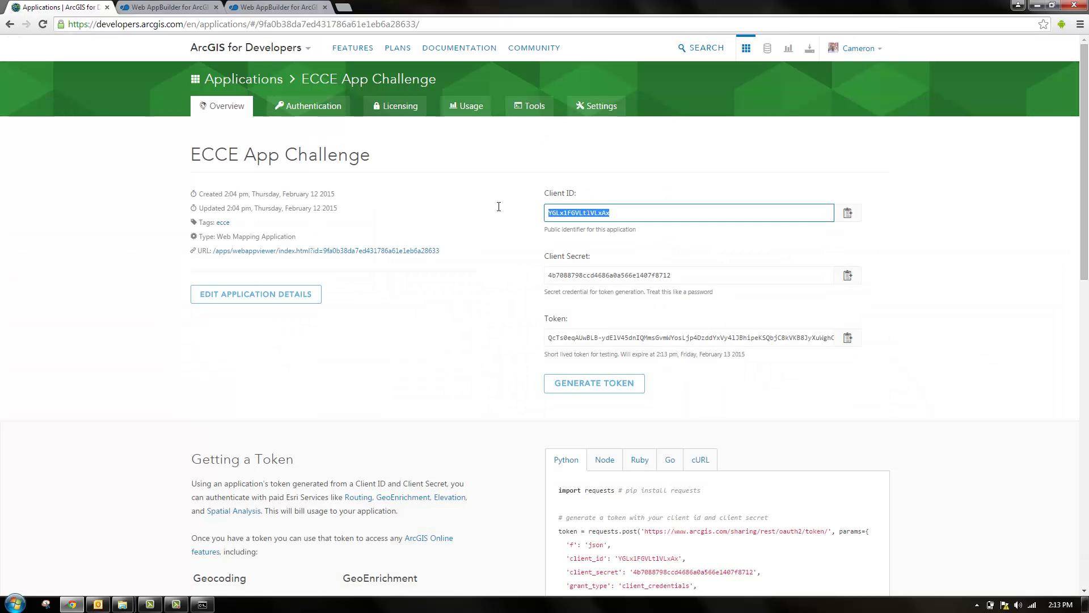
- Paste the client ID as the App ID and continue, getting an Invalid redirect_uri 400 error
click(264, 7)
text(YGLx1FGVLtlVLxAx)
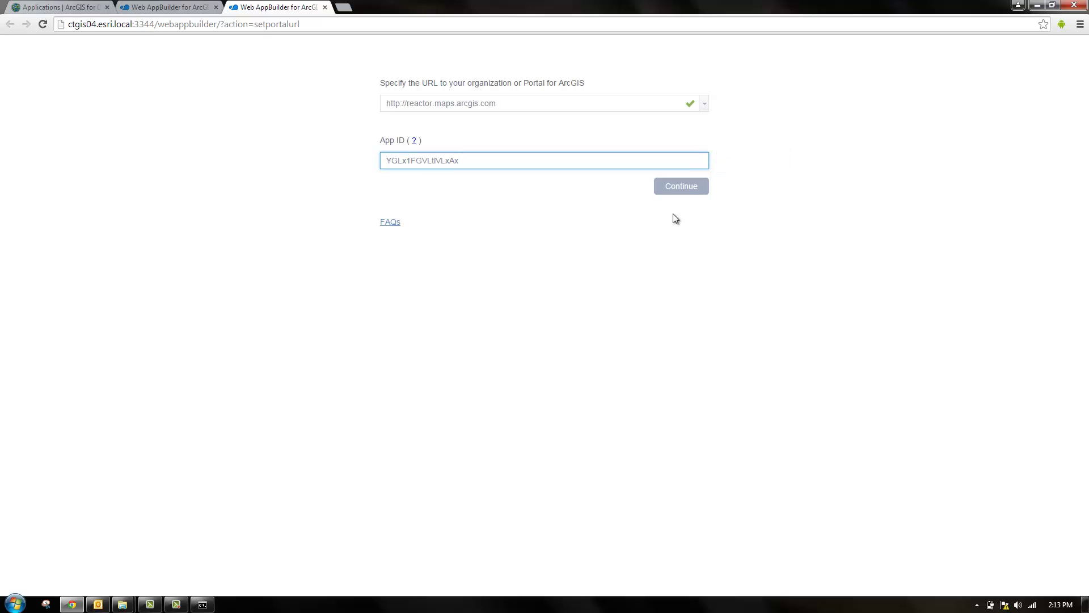
click(680, 191)
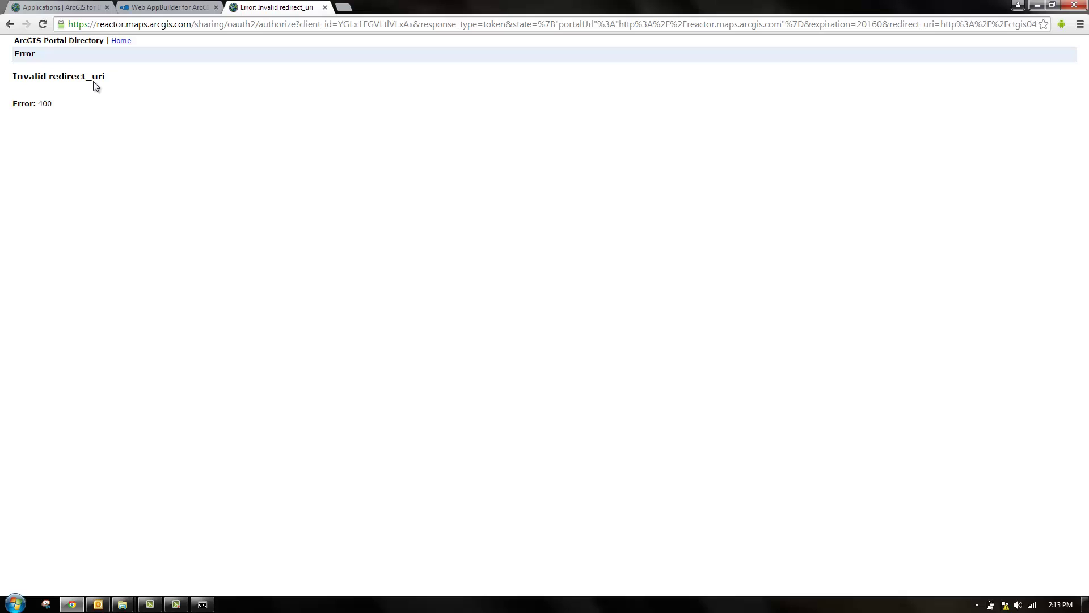
click(66, 7)
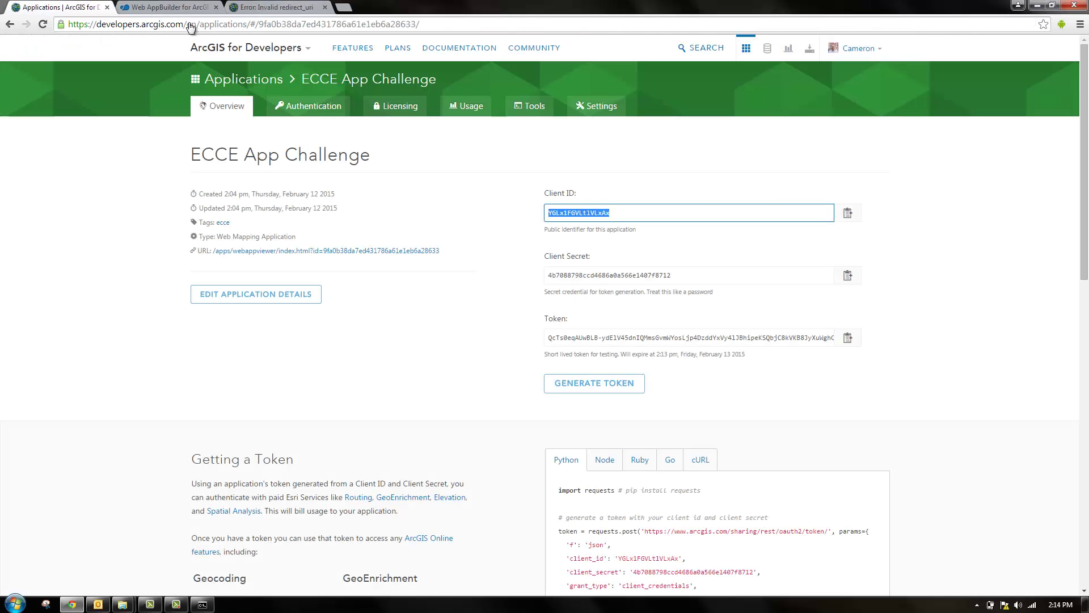
- Copy the local host name ctgis04.esri.local from the Web AppBuilder address bar
click(302, 112)
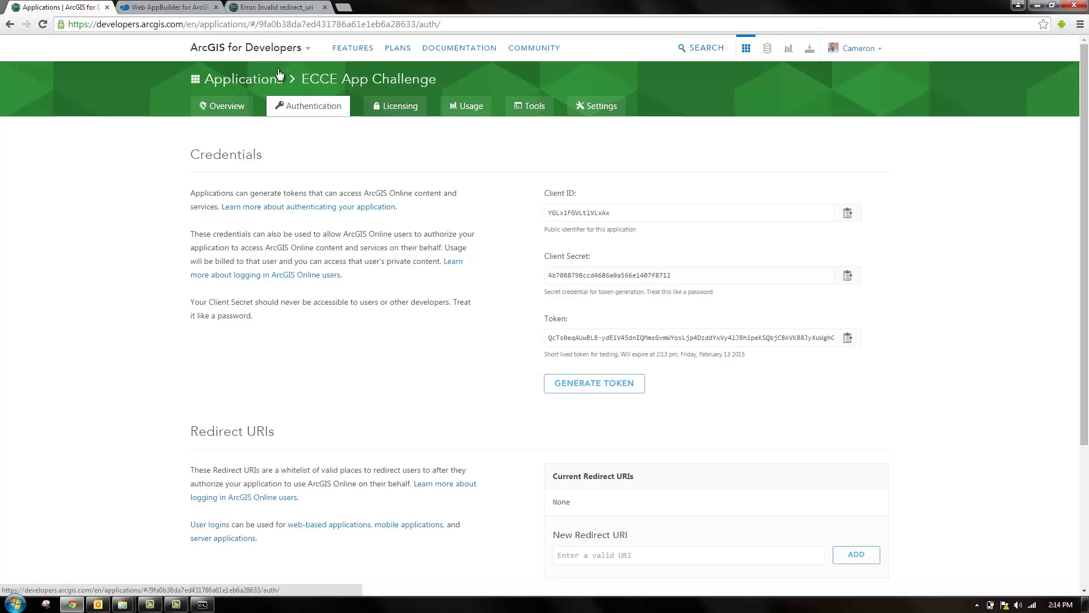
scroll(1087, 261, down, 3)
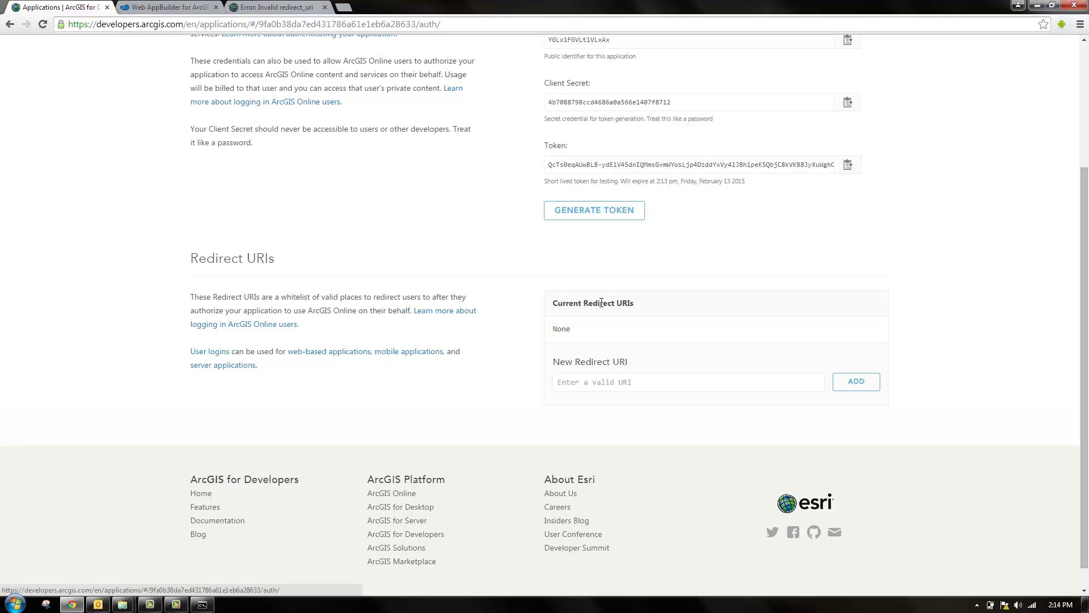
click(143, 7)
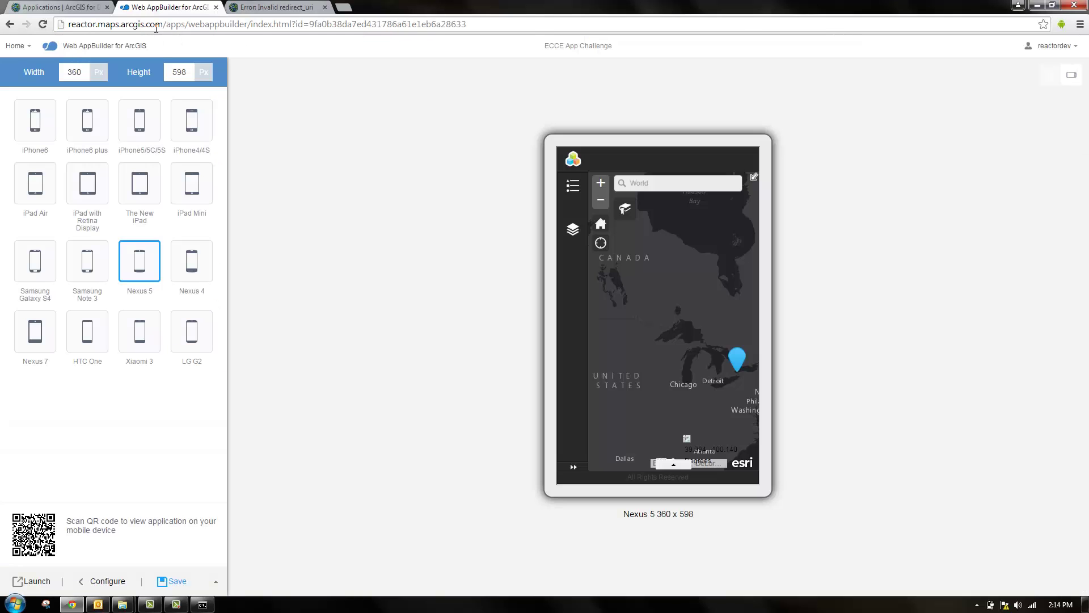
click(256, 6)
click(193, 8)
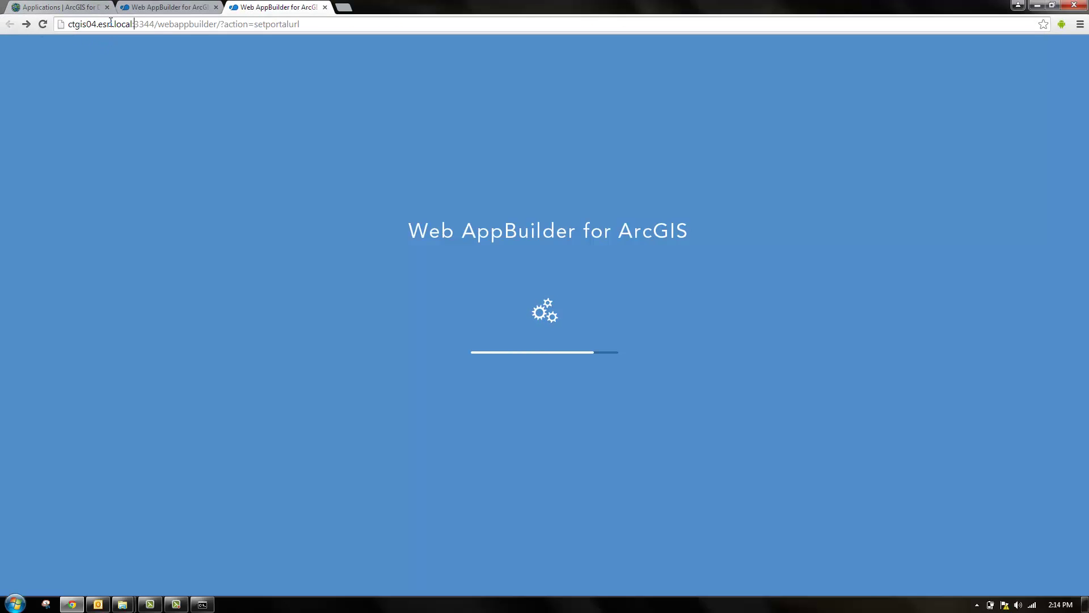
drag(135, 24, 59, 25)
key(BackSpace)
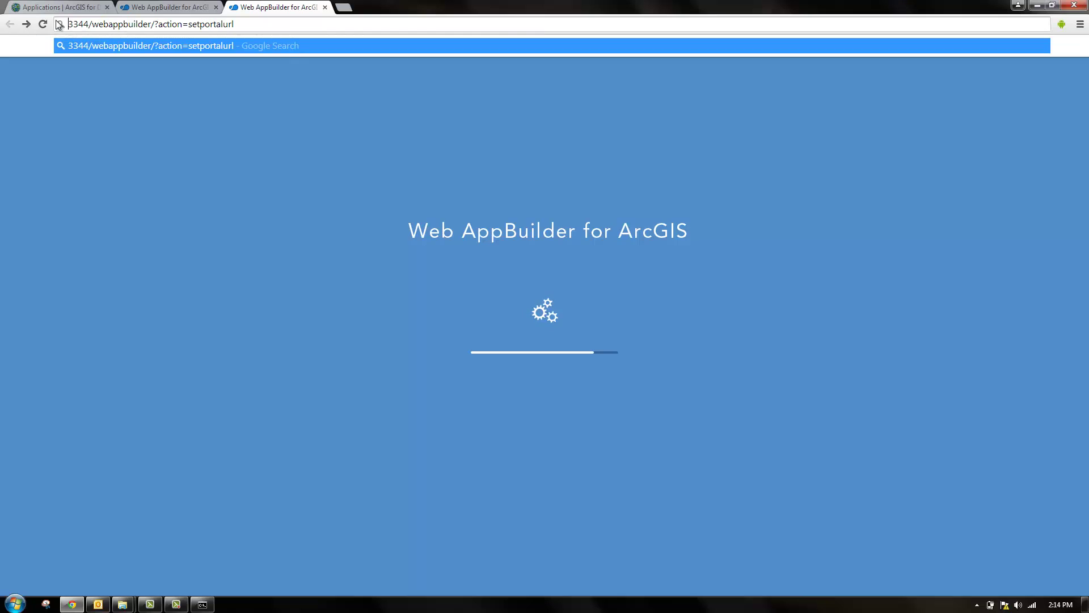
key(ctrl+z)
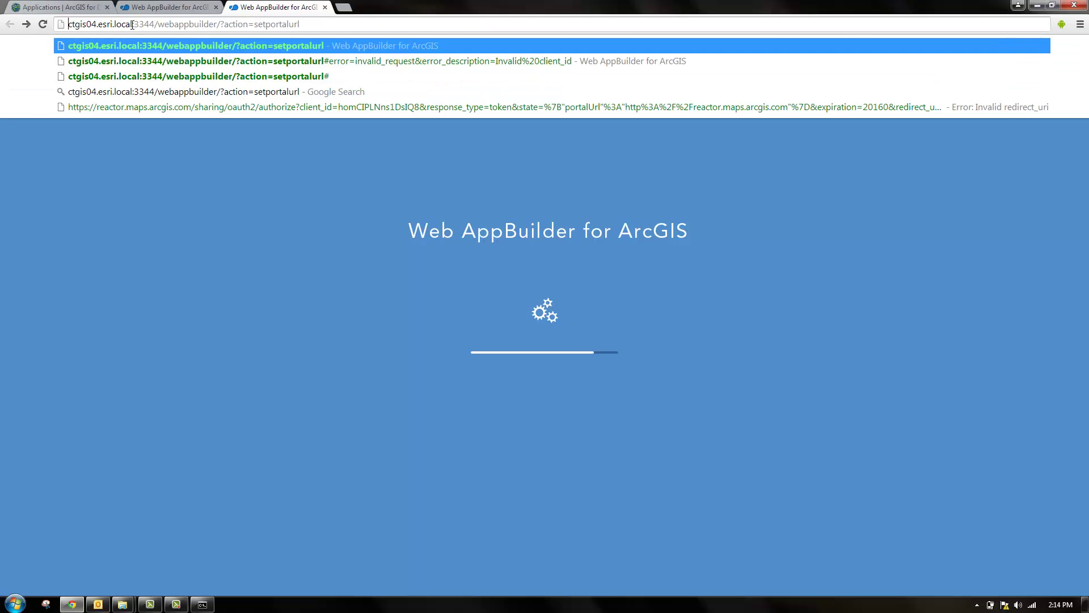
drag(133, 23, 26, 23)
key(ctrl+c)
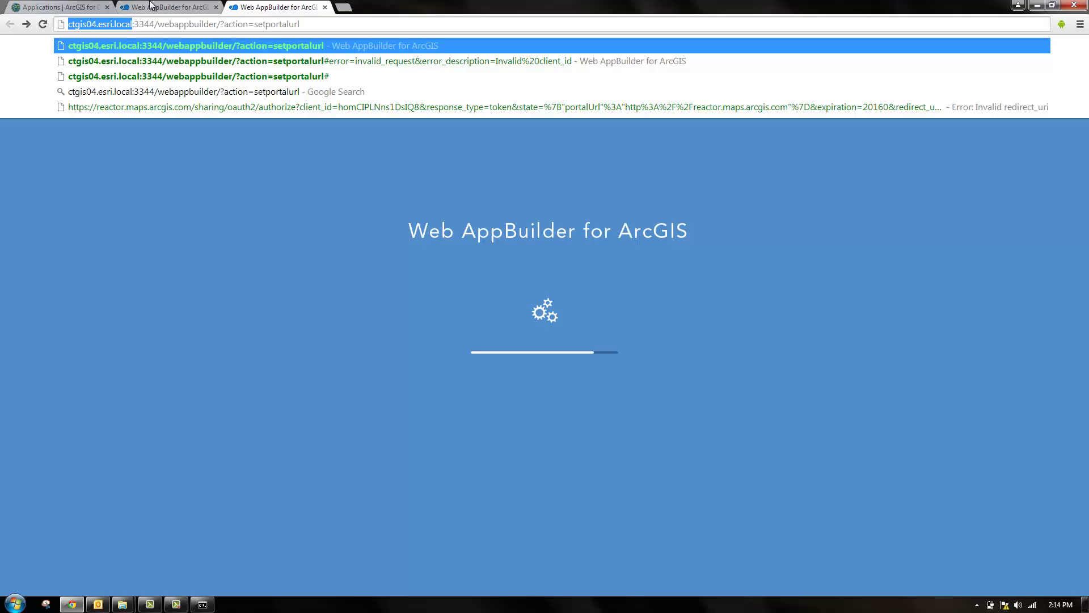
click(153, 6)
click(85, 6)
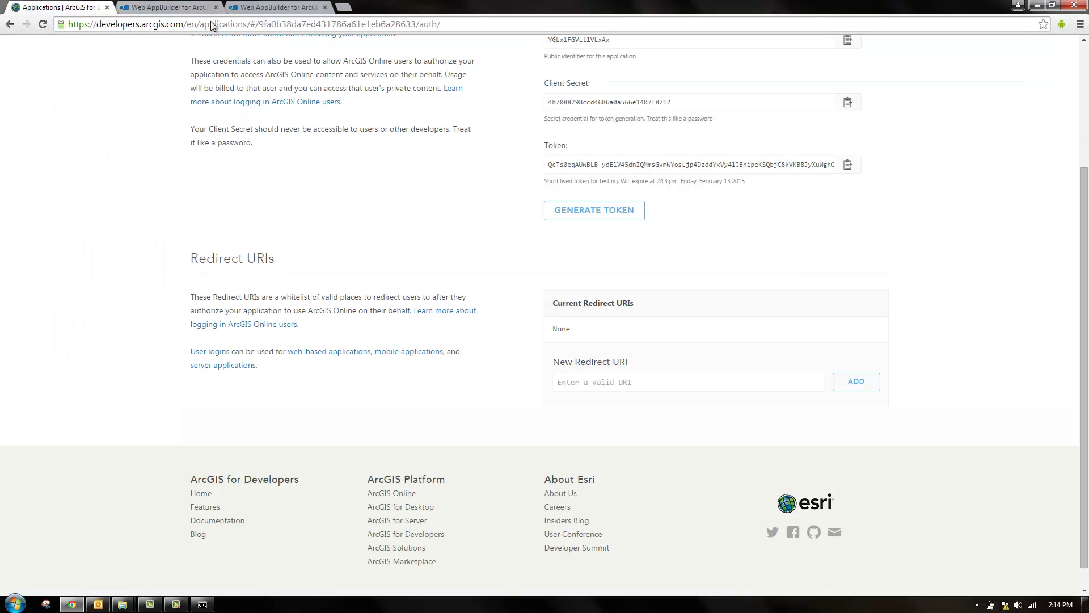
click(625, 388)
text(http:/)
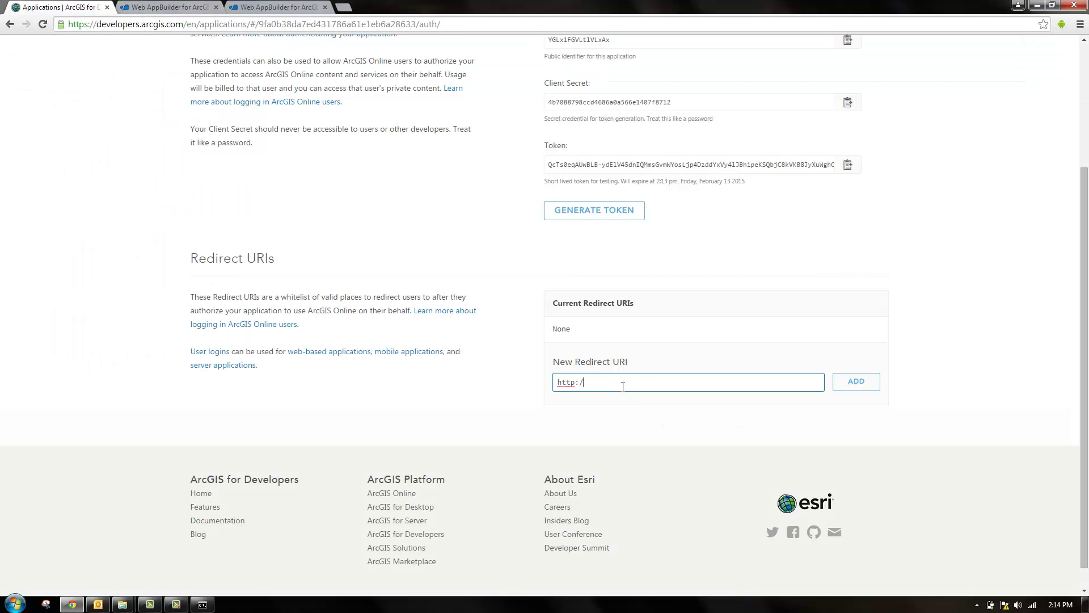
text(/)
key(ctrl+v)
drag(585, 381, 506, 393)
key(BackSpace)
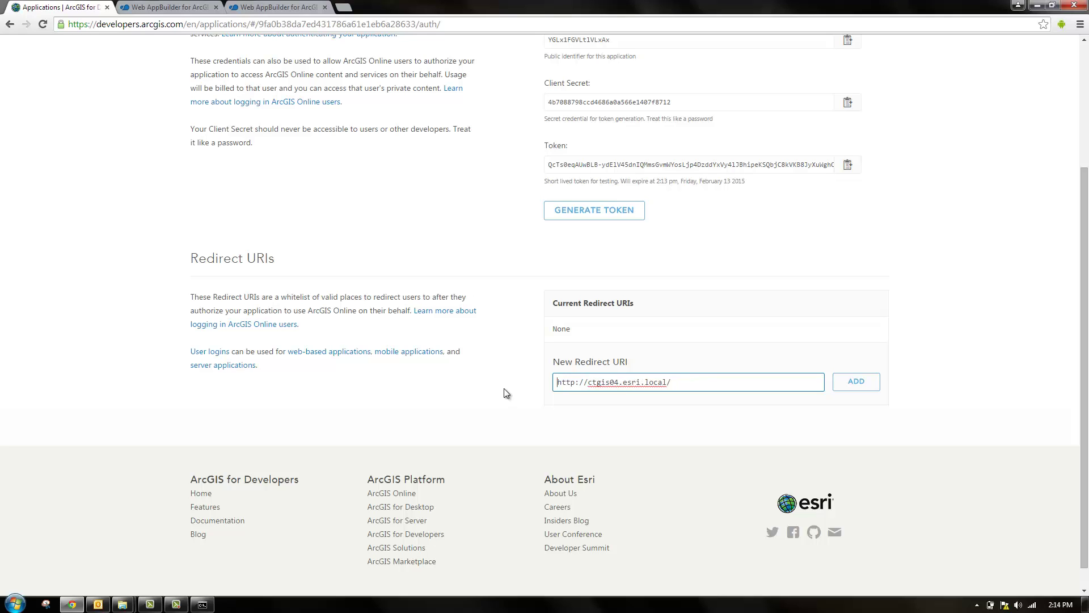
click(856, 382)
click(684, 388)
text(http)
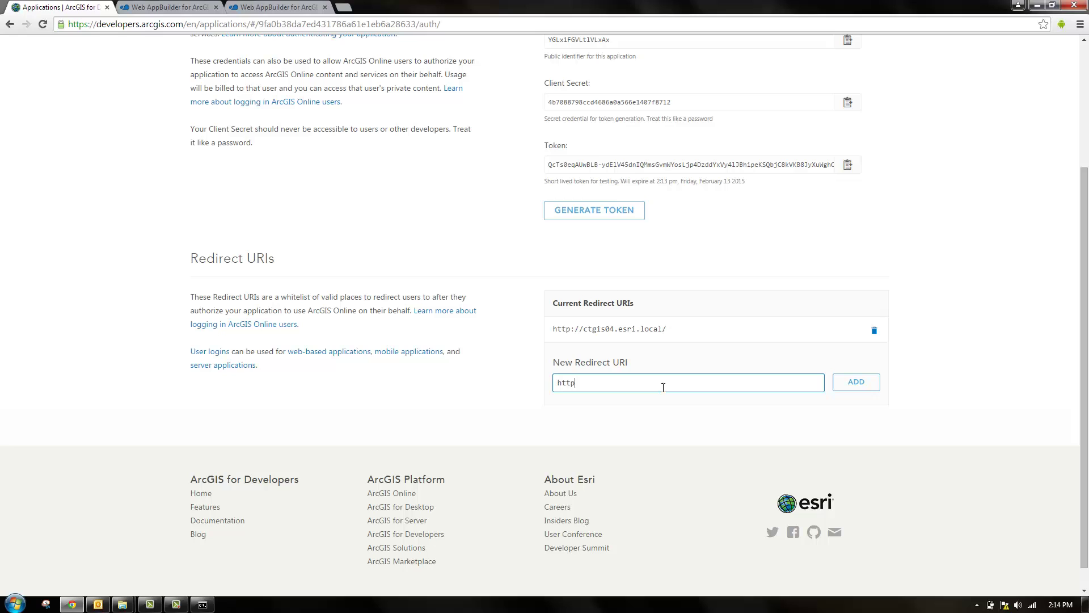
text(s://)
text(ctgis04.esri.local/)
click(856, 381)
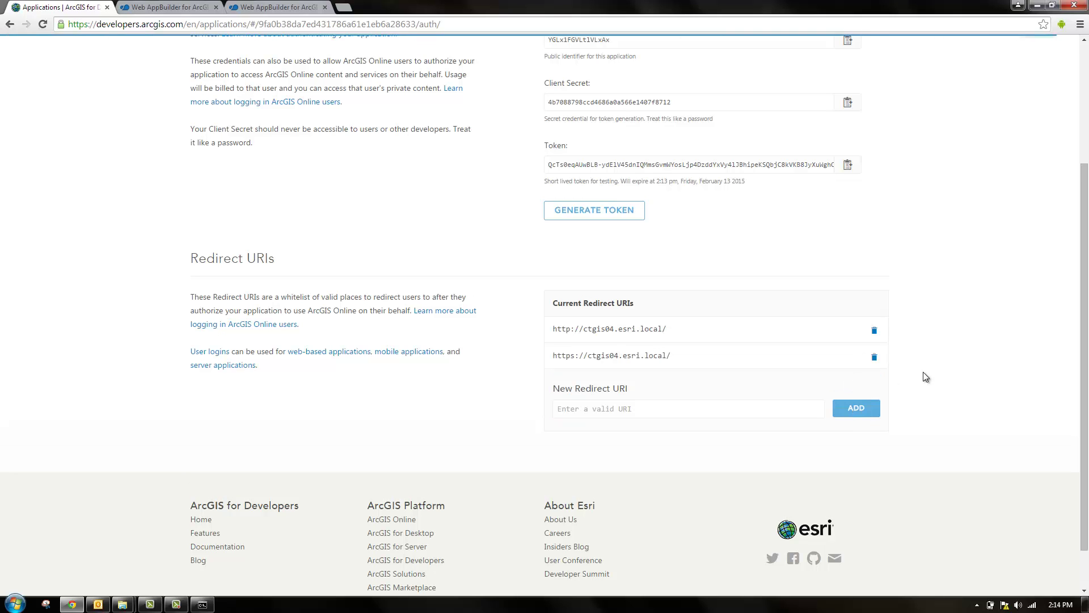
- Reload the setup page, continue with reactor.maps.arcgis.com, and approve the permission request
click(290, 7)
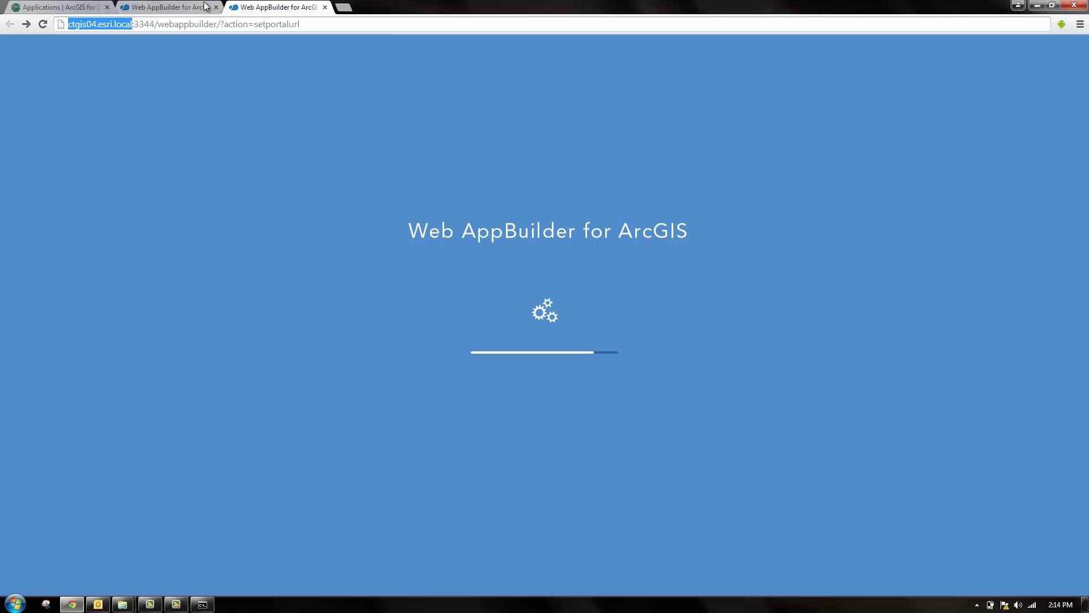
key(Return)
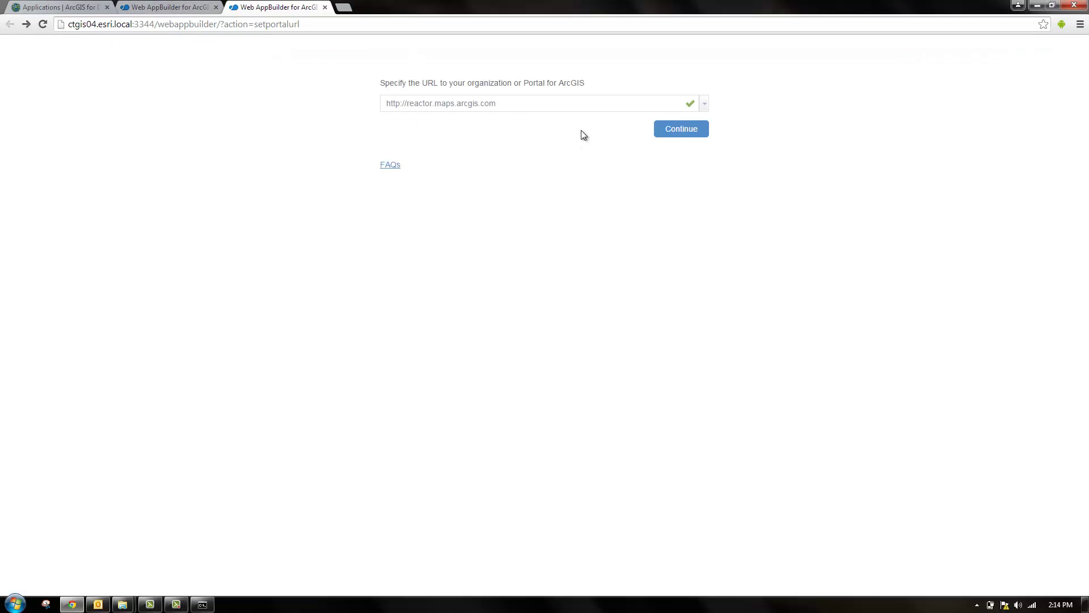
click(682, 135)
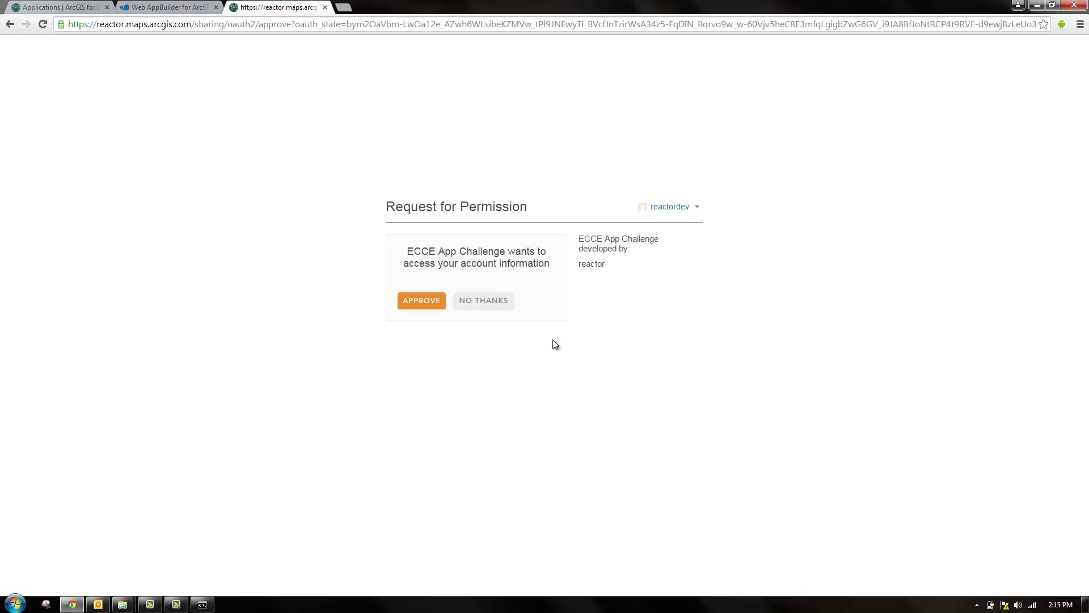
click(669, 207)
click(650, 210)
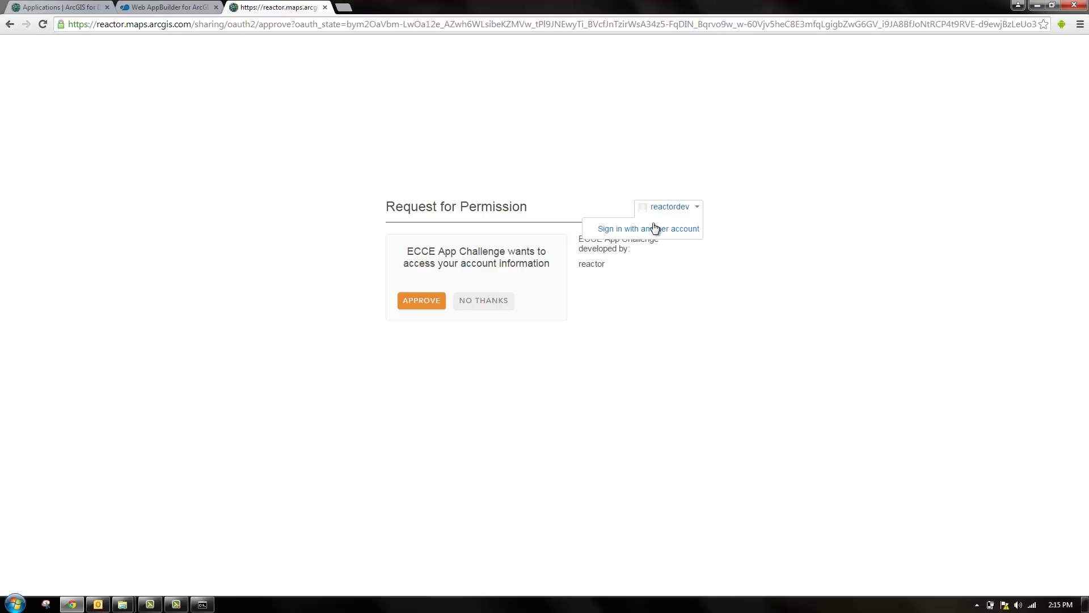
click(423, 301)
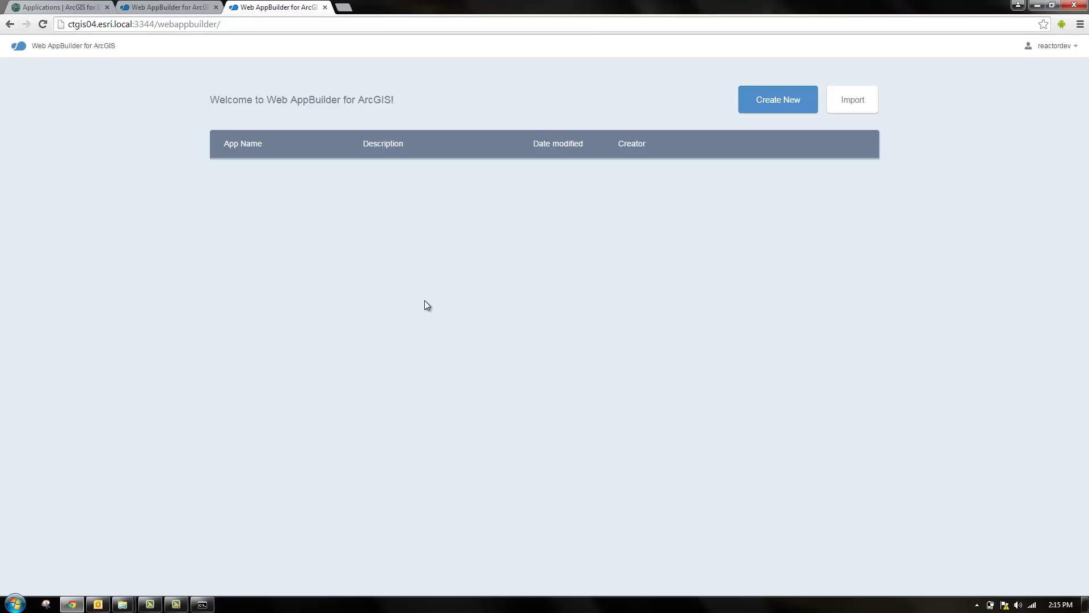
- Create a new 2D app titled Myapp
click(807, 95)
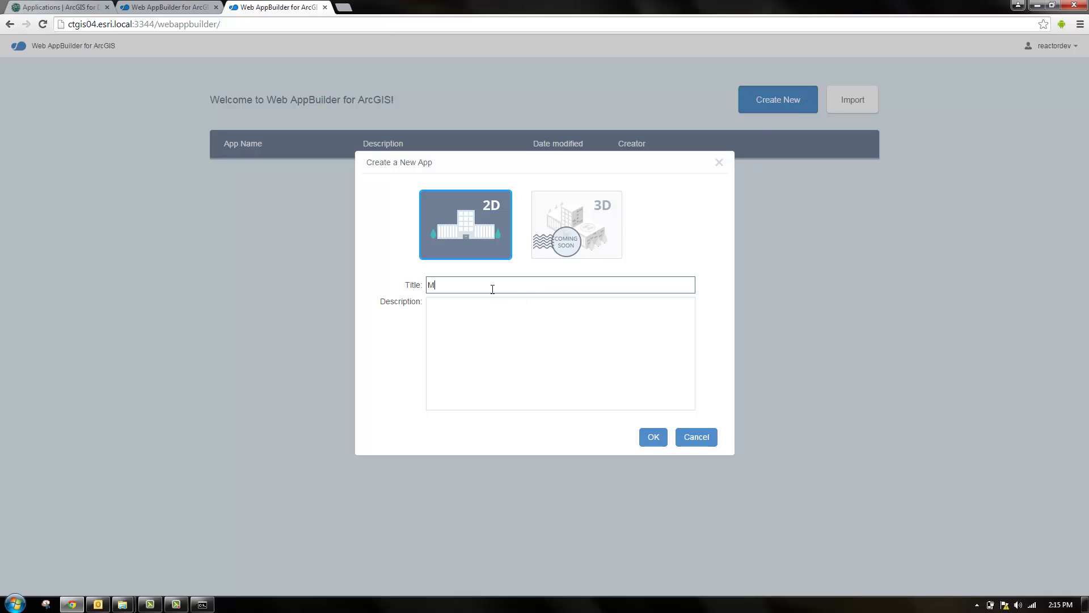
click(657, 440)
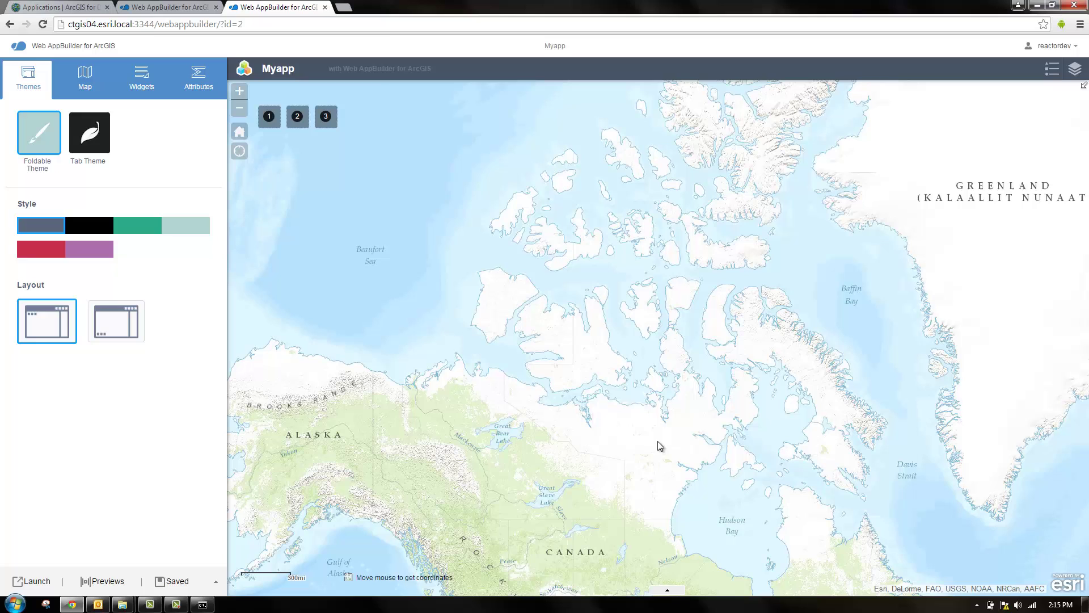
- Set Myapp's map to the ECCE App Challenge web map
click(81, 79)
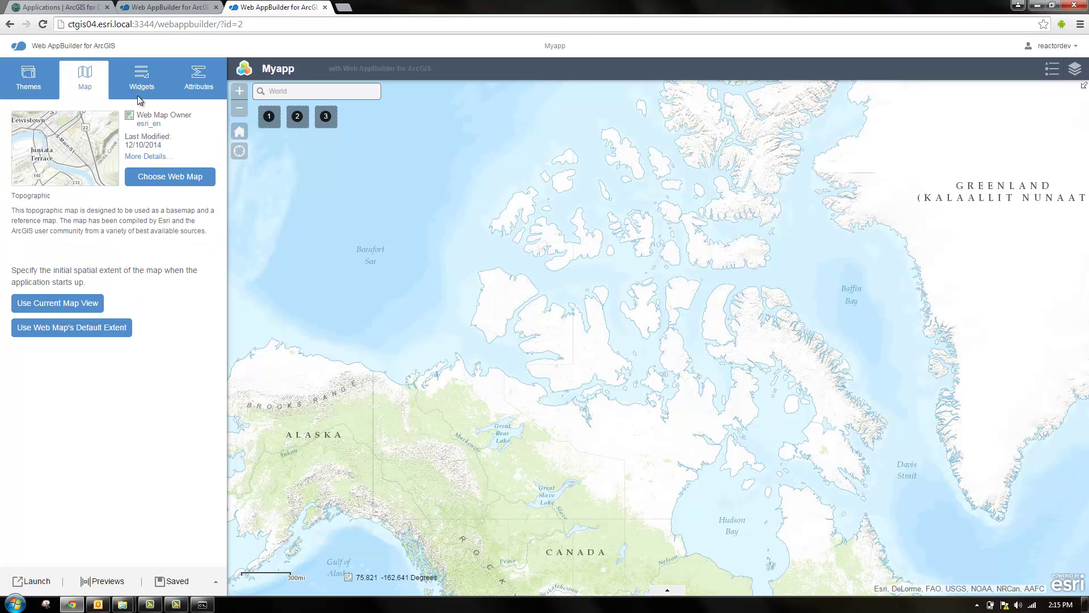
click(173, 173)
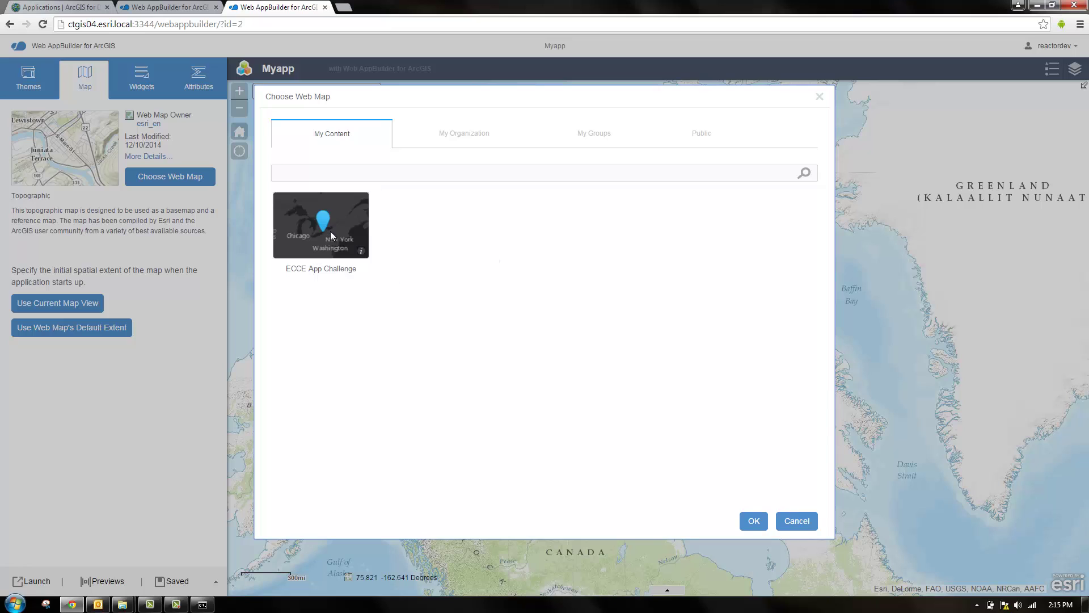
click(331, 234)
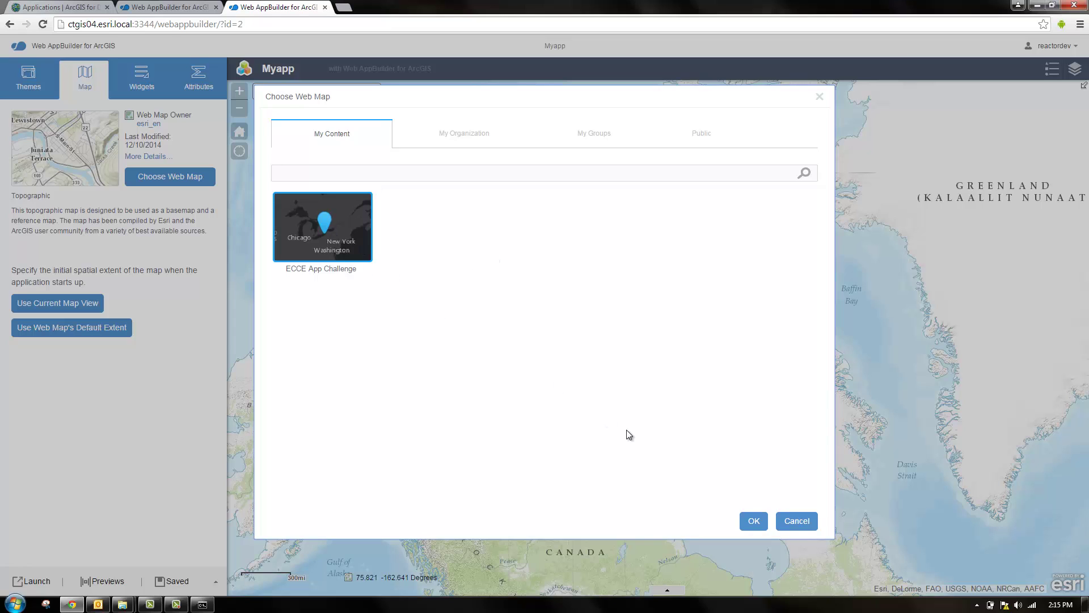
click(752, 520)
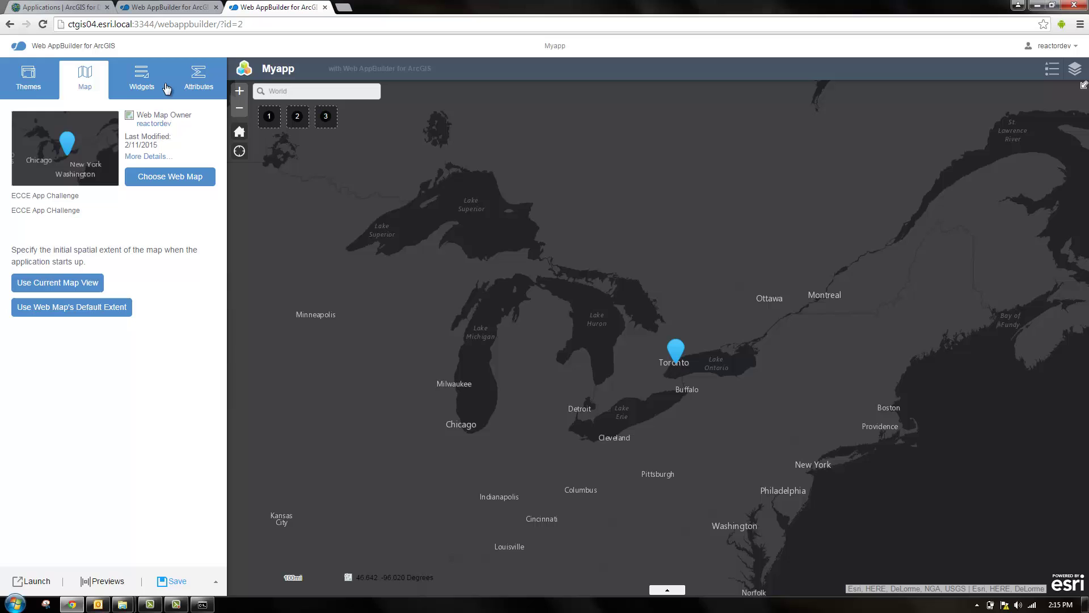
- Review the Widget and Attribute tabs, then save Myapp
click(137, 81)
click(199, 78)
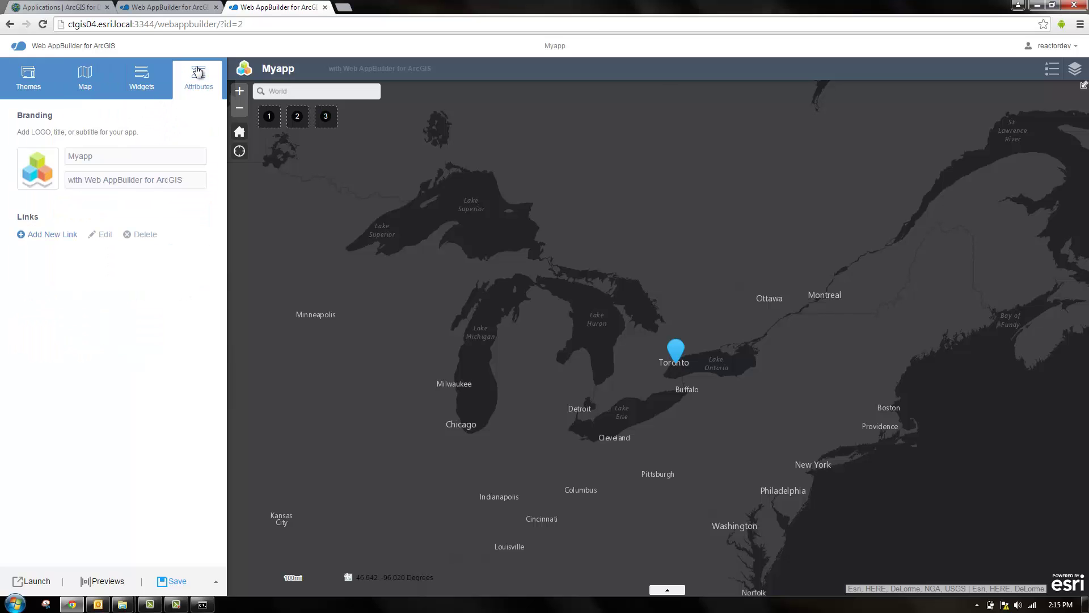
click(28, 78)
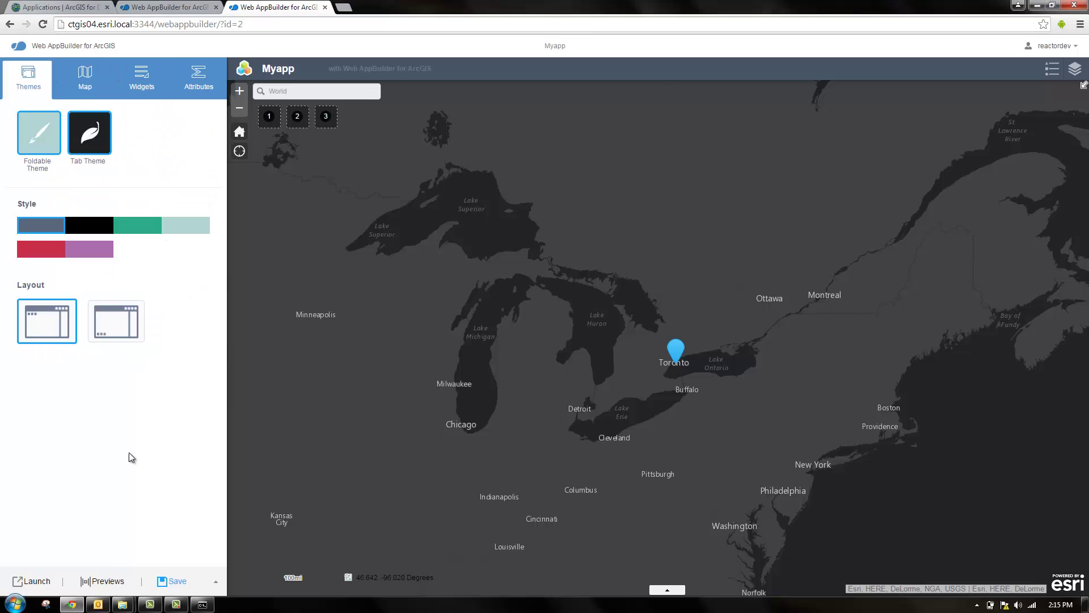
click(176, 581)
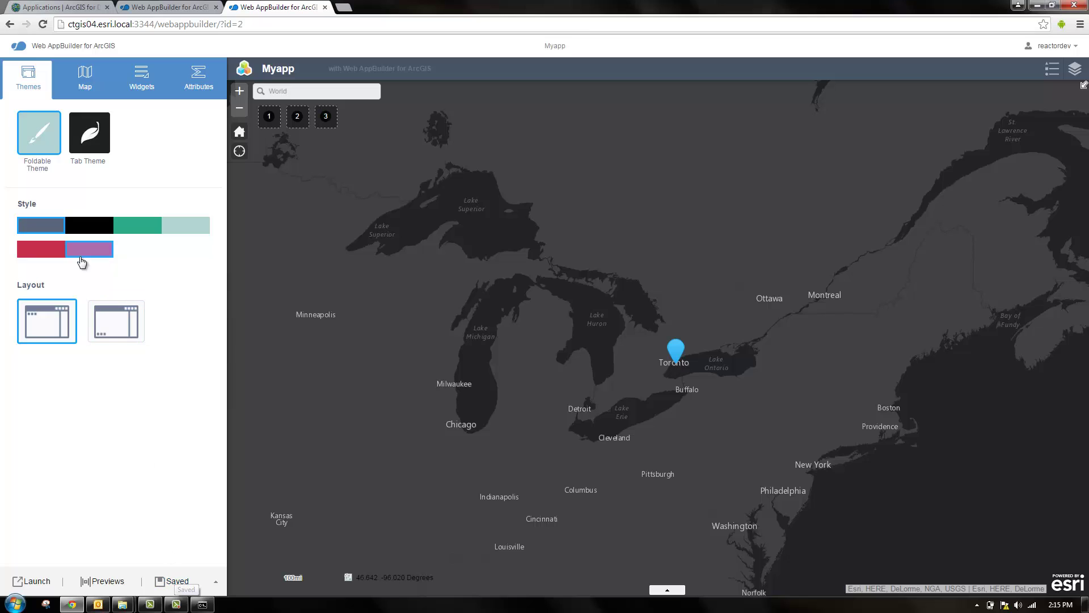
- Download Myapp as Myapp.zip, keep it despite the browser warning, and open it
click(19, 46)
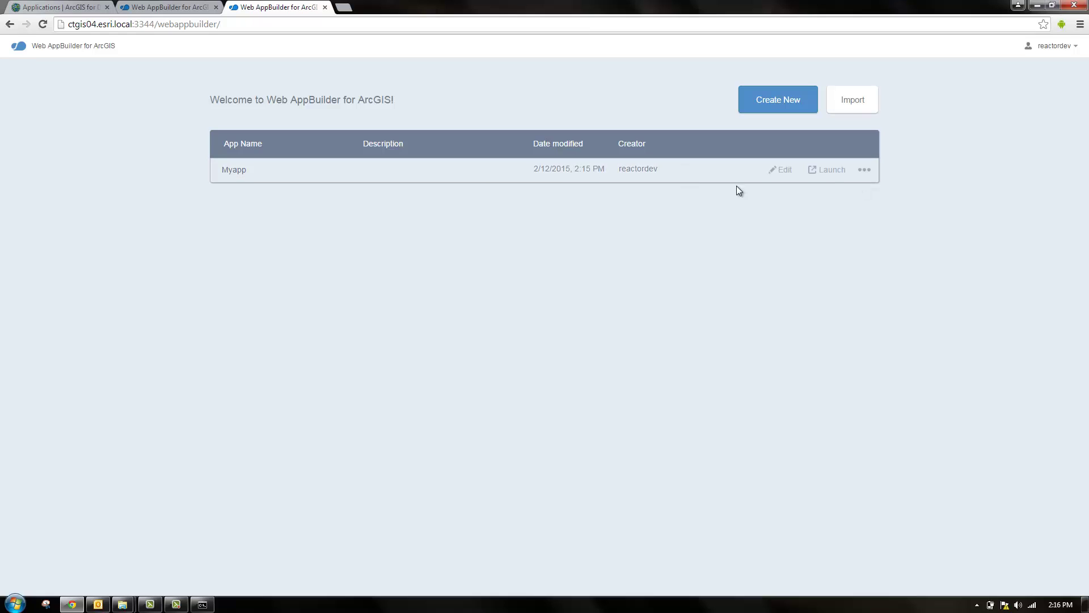
click(866, 170)
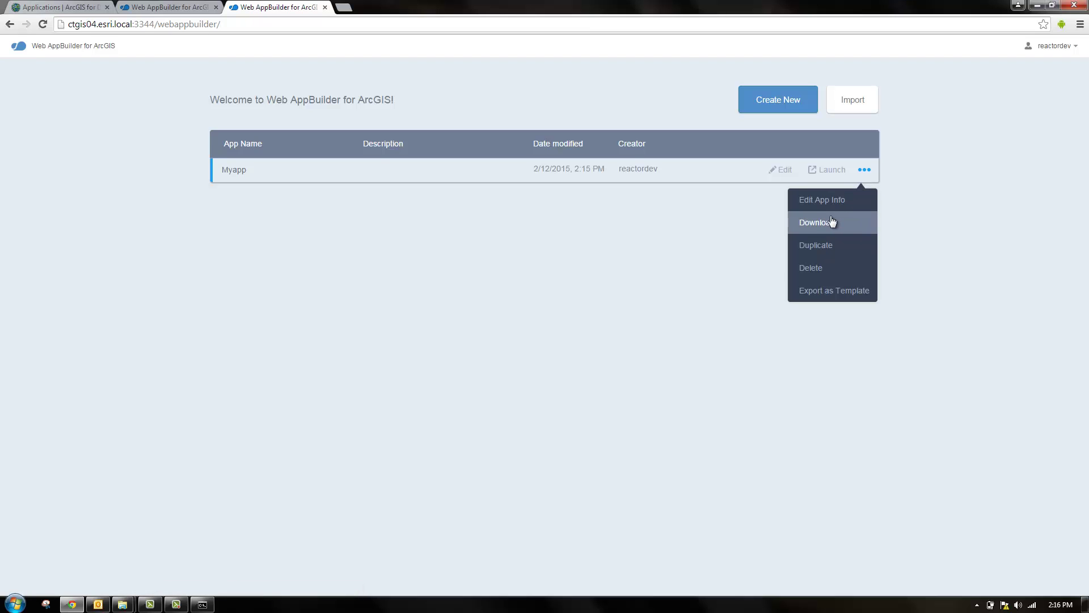
click(810, 223)
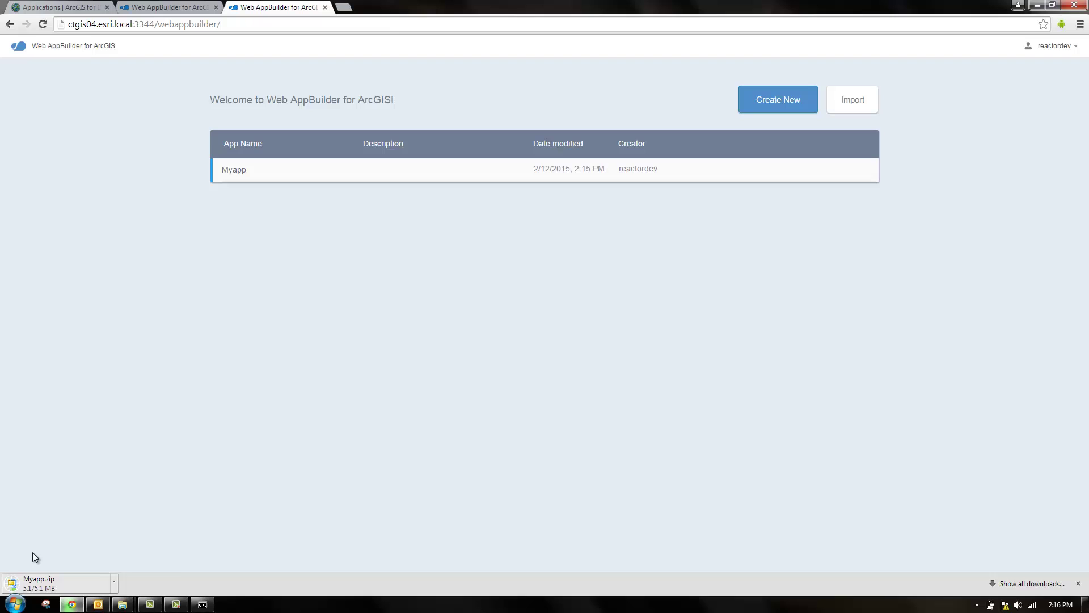
click(182, 577)
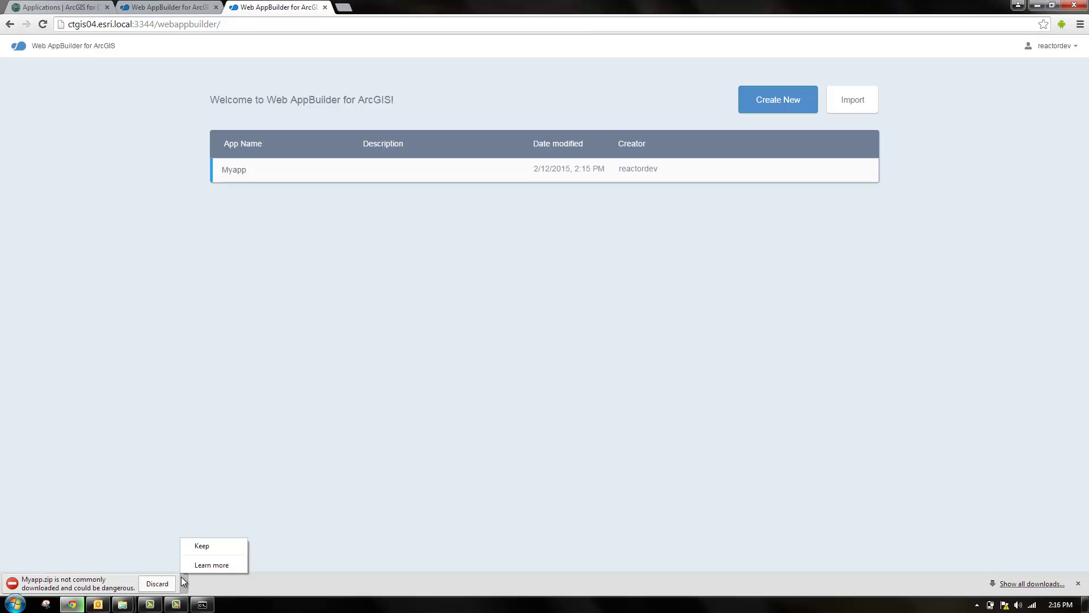
click(221, 546)
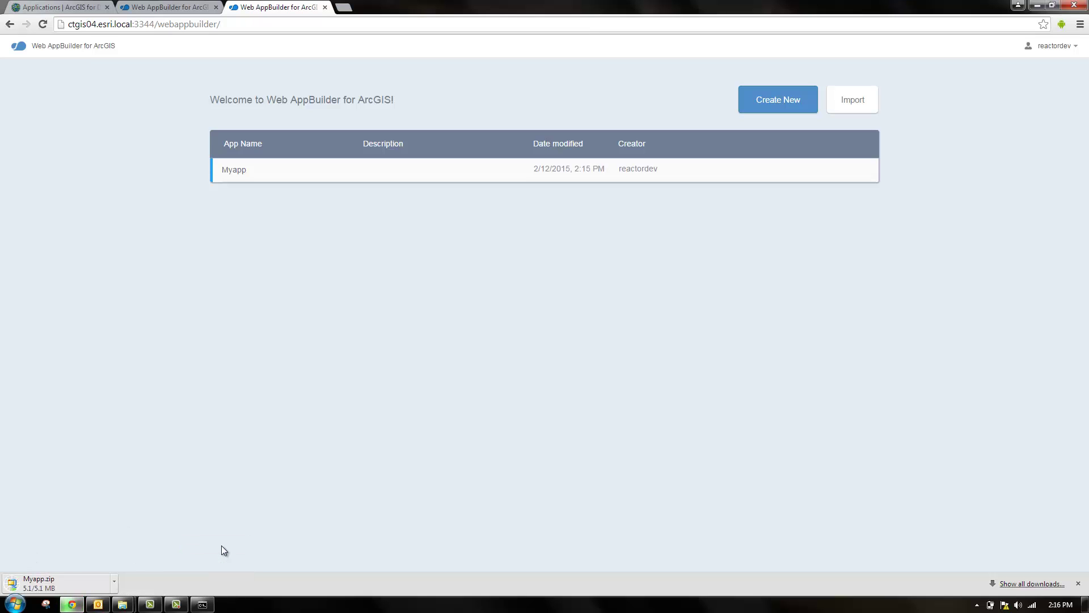
click(102, 583)
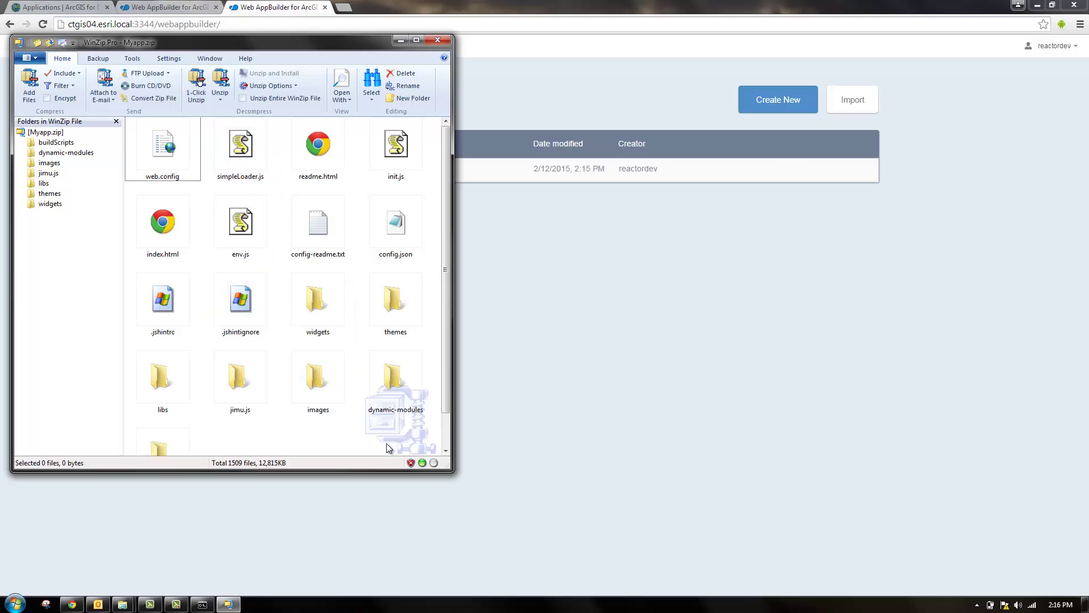
- Extract all files of Myapp.zip into a new WAB folder in C:\inetpub\wwwroot
drag(386, 441, 121, 104)
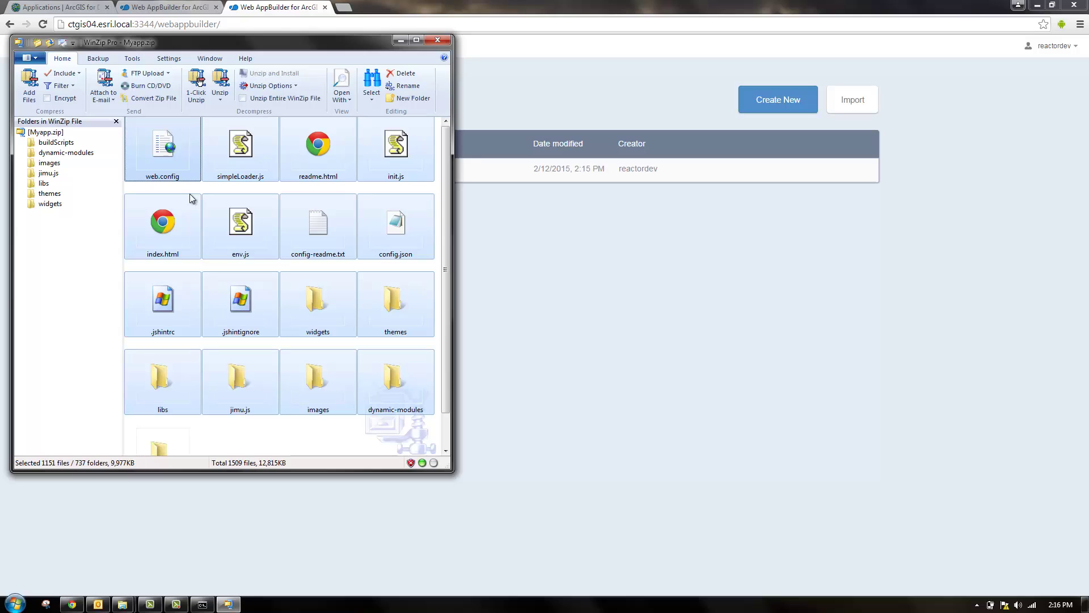
click(260, 436)
key(ctrl+a)
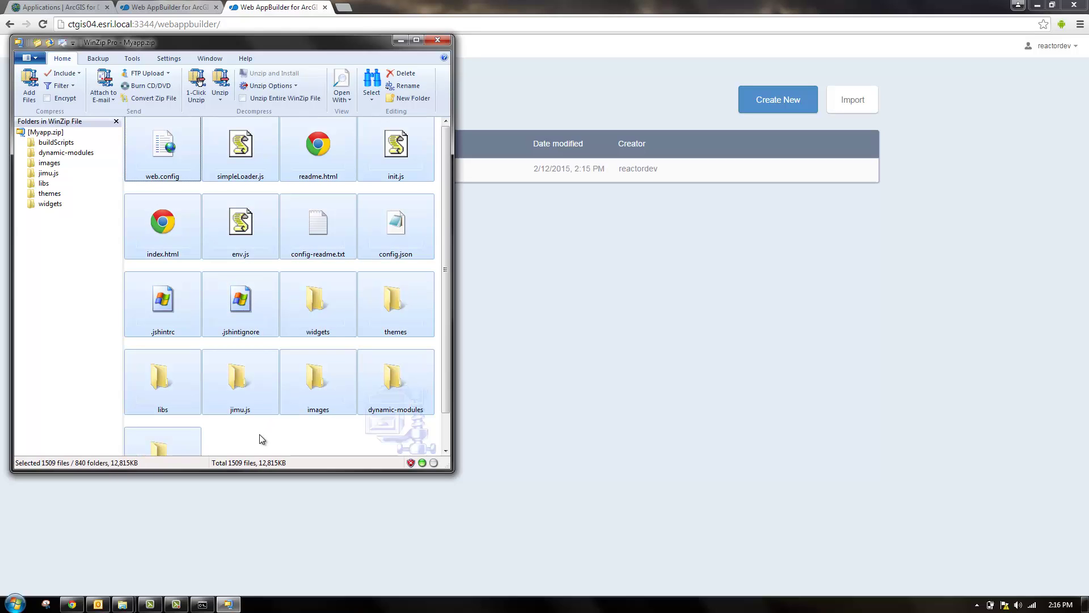
right_click(254, 321)
click(286, 341)
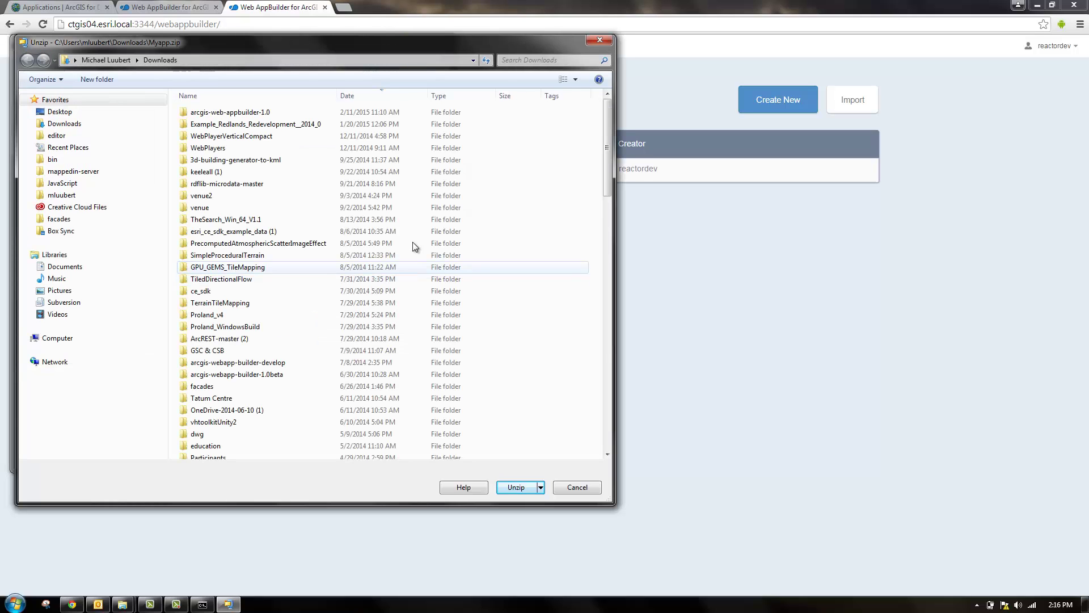
drag(609, 191, 609, 331)
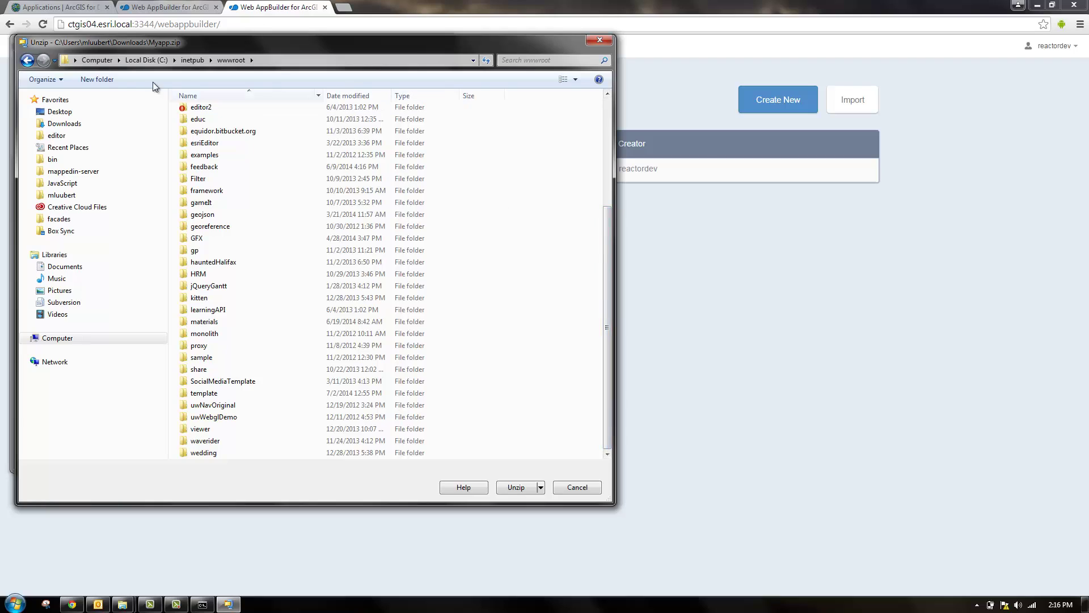
click(114, 77)
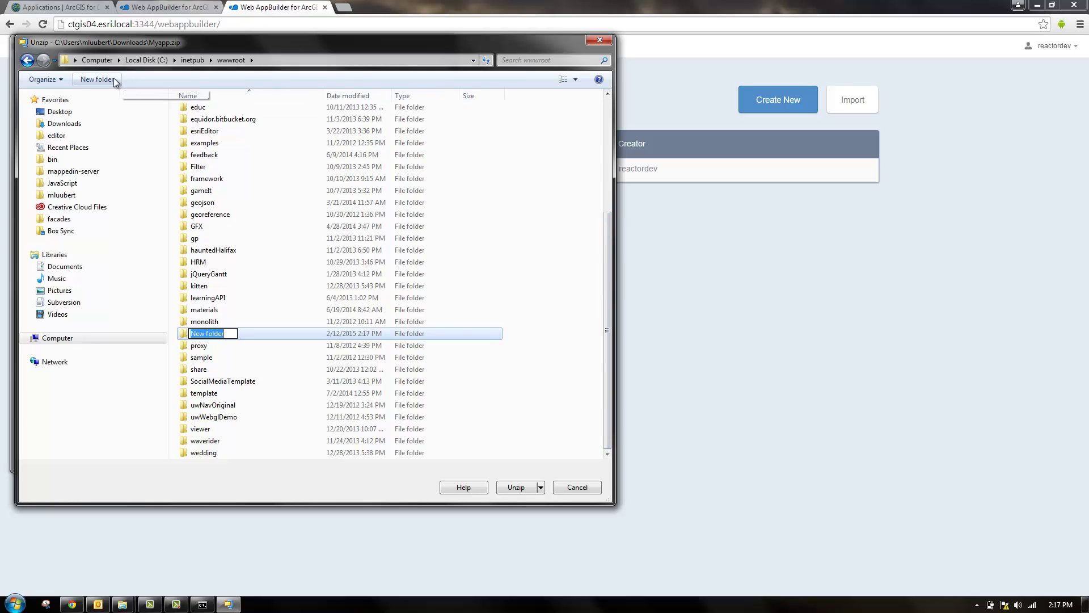
text(WA)
key(Return)
key(Return)
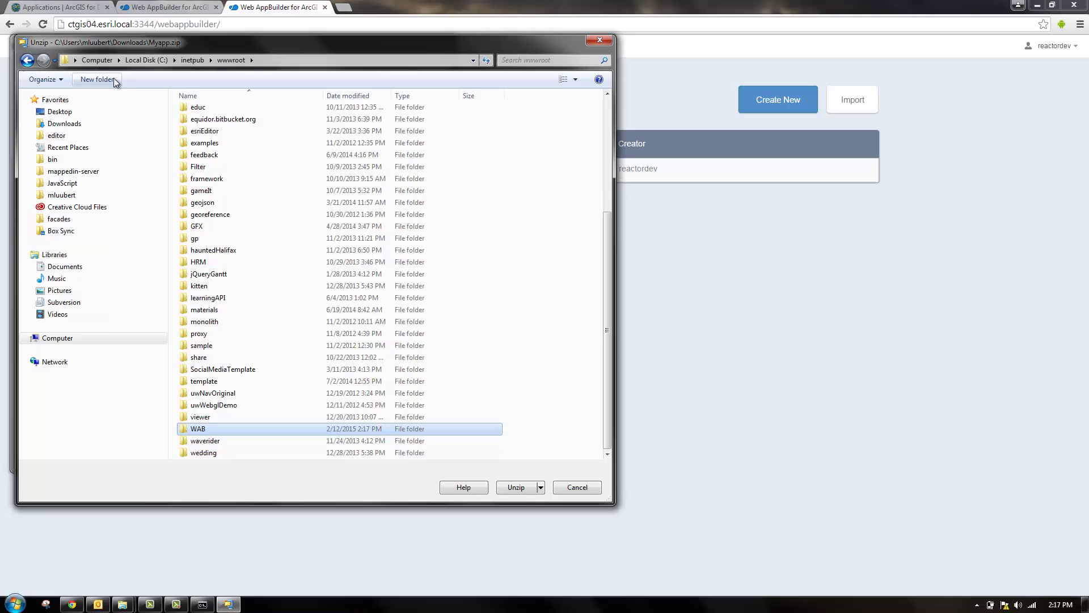
click(513, 486)
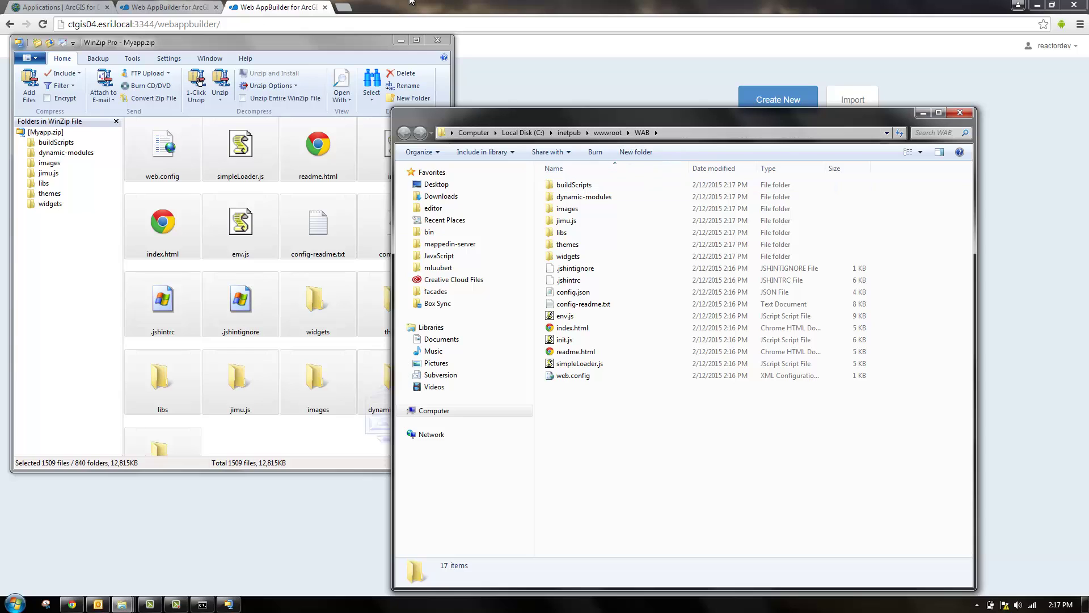
- Load localhost/WAB in a new tab and show Myapp's Layer List with ecce_app_challenge
click(338, 8)
text(loc)
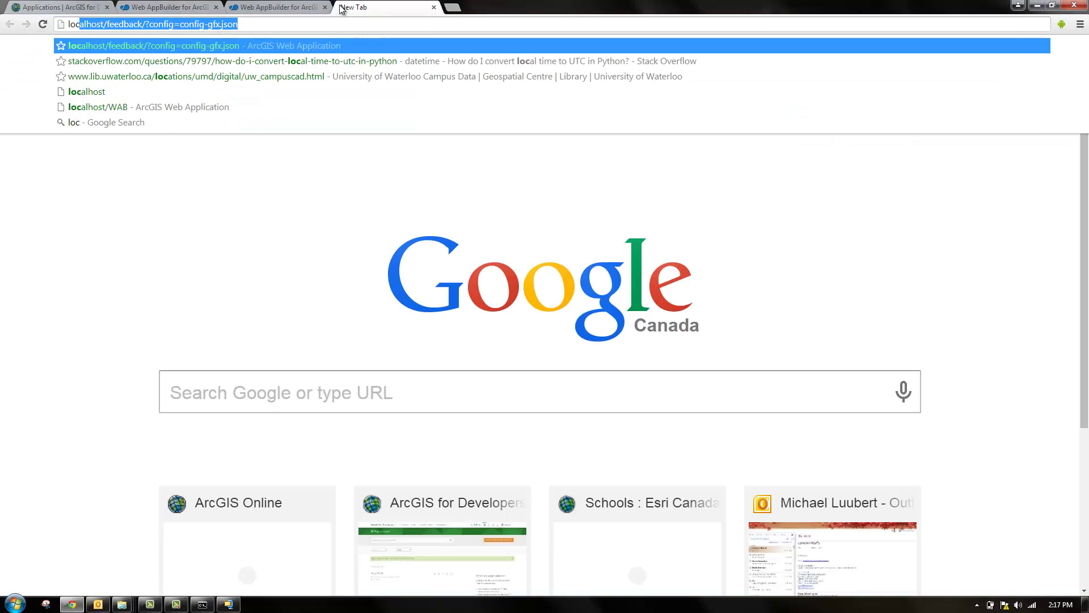
text(alhost/)
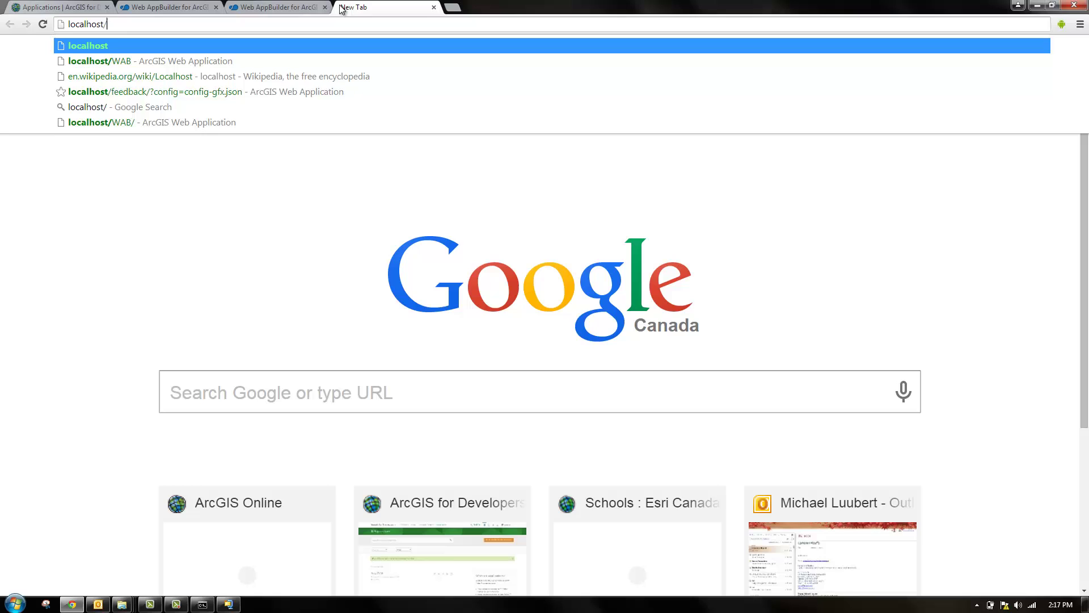
key(Return)
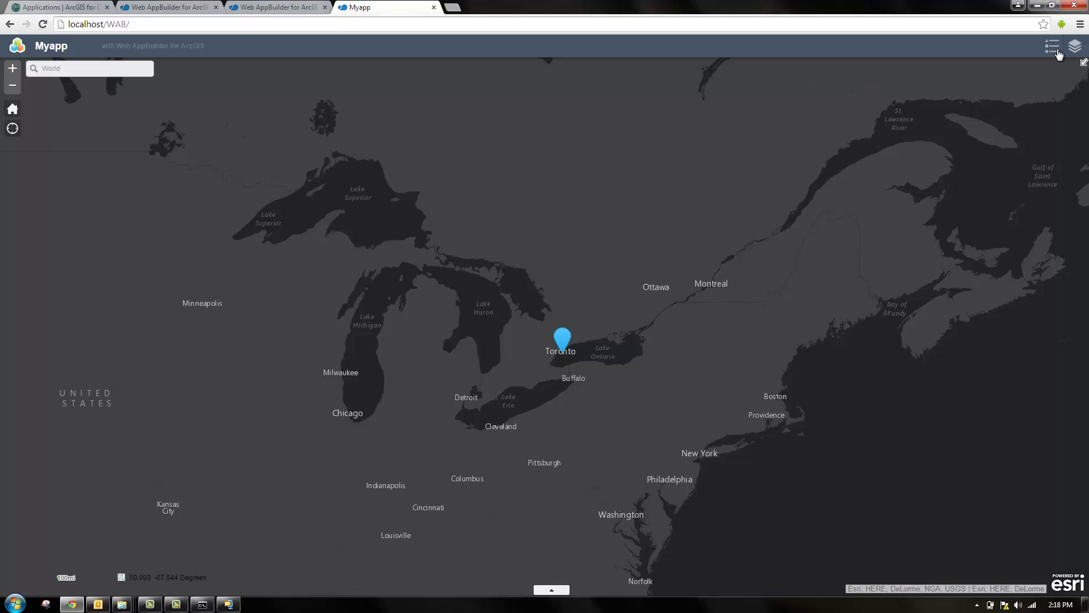
click(1075, 47)
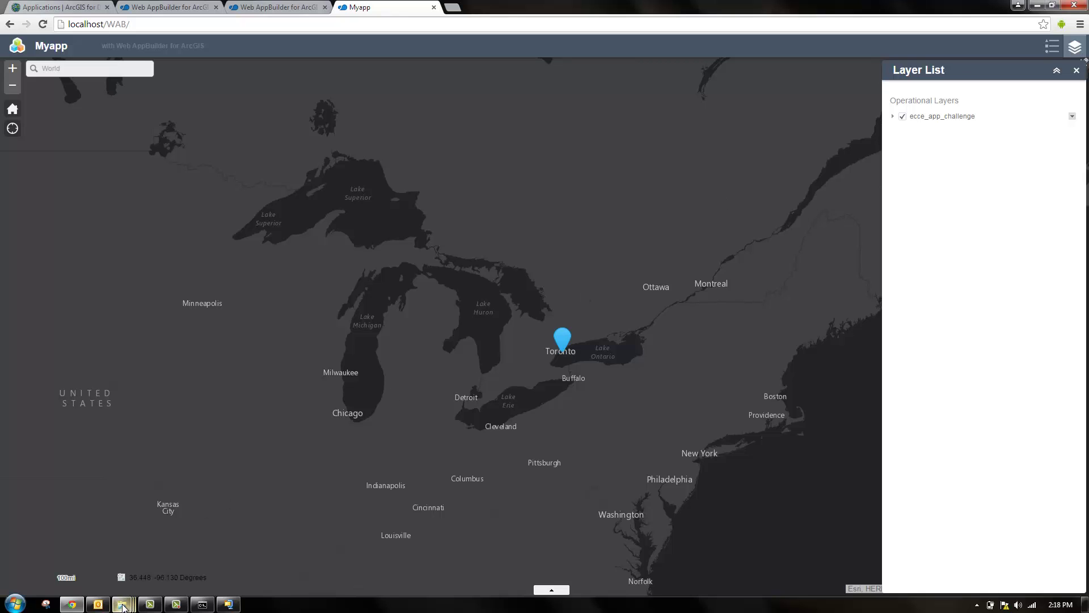
mouse_move(122, 605)
mouse_move(294, 534)
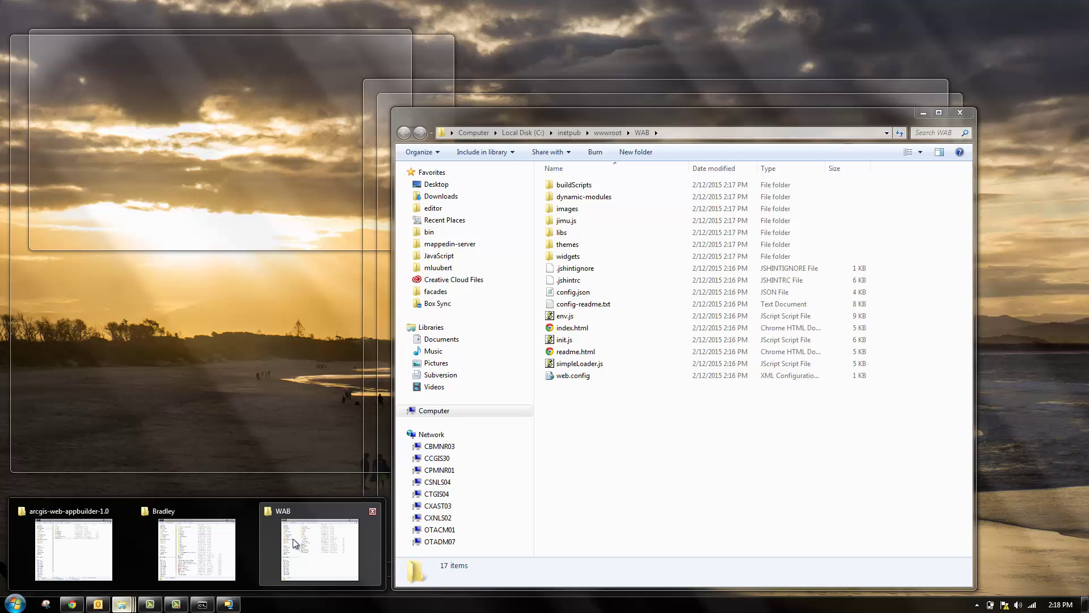
- Browse the downloaded stemapp widgets into samplewidgets\CustomWidgetTemplate
click(292, 539)
click(552, 258)
double_click(553, 258)
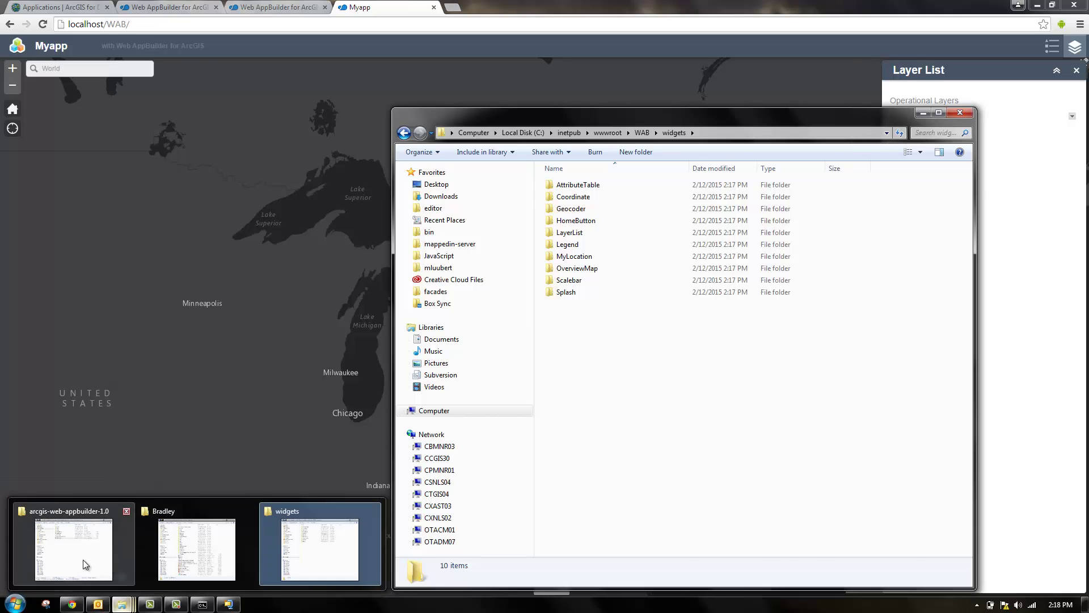
click(83, 559)
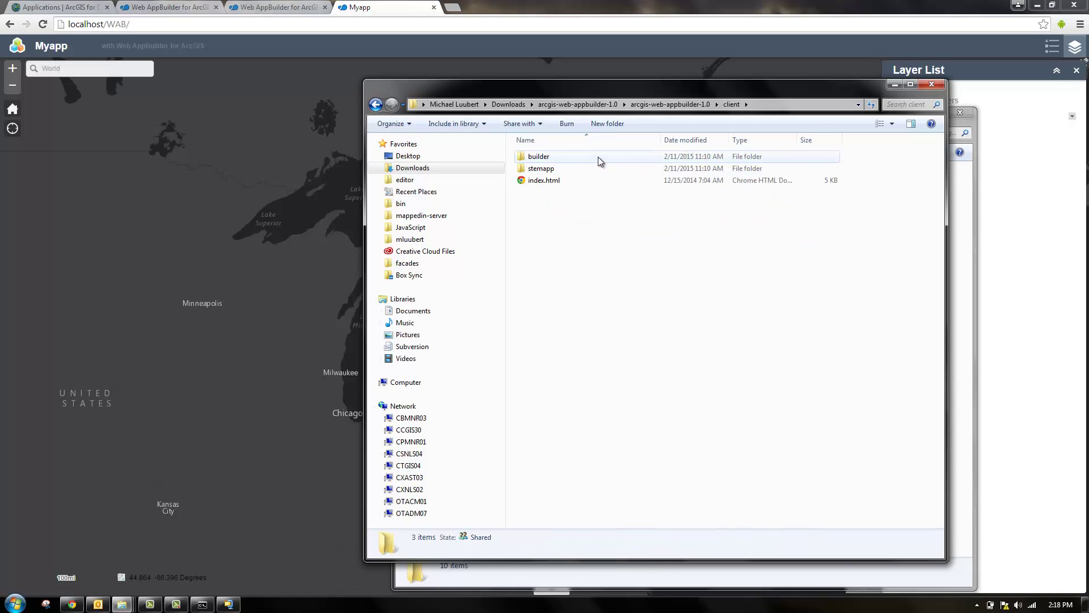
double_click(594, 166)
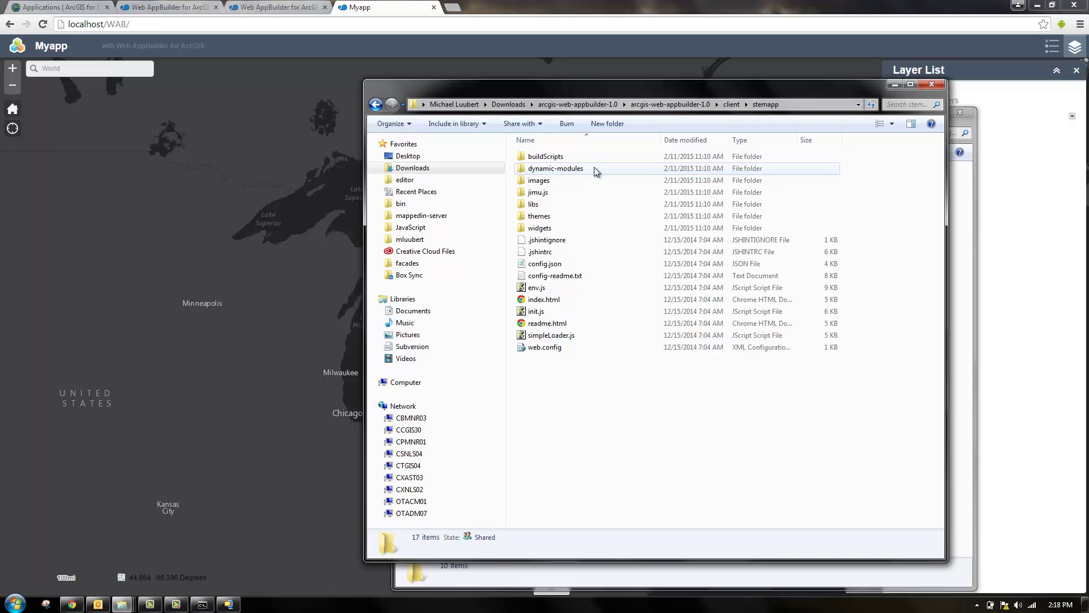
double_click(573, 229)
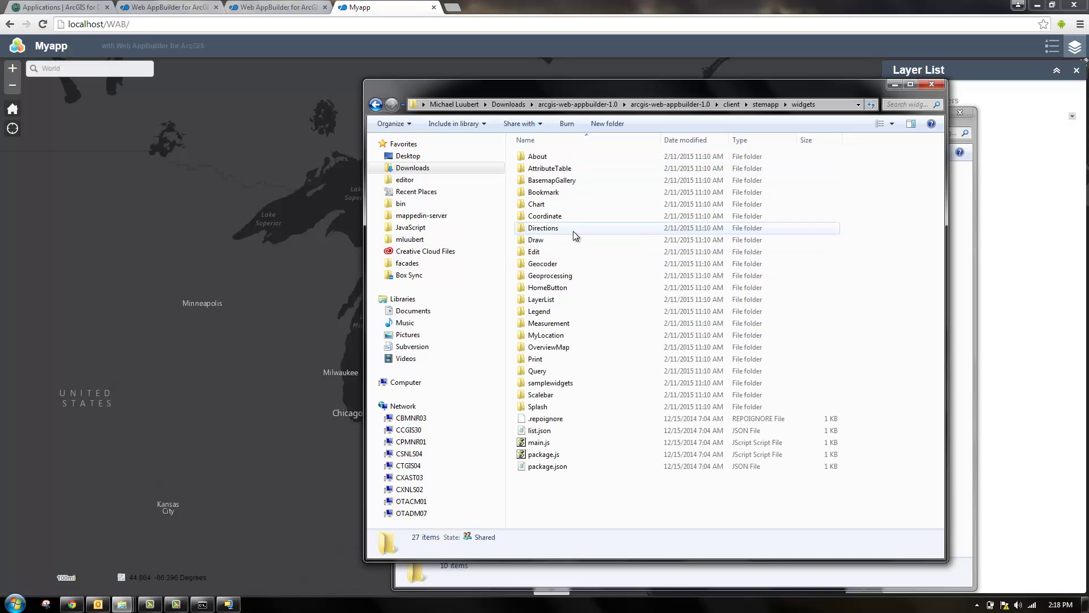
double_click(638, 383)
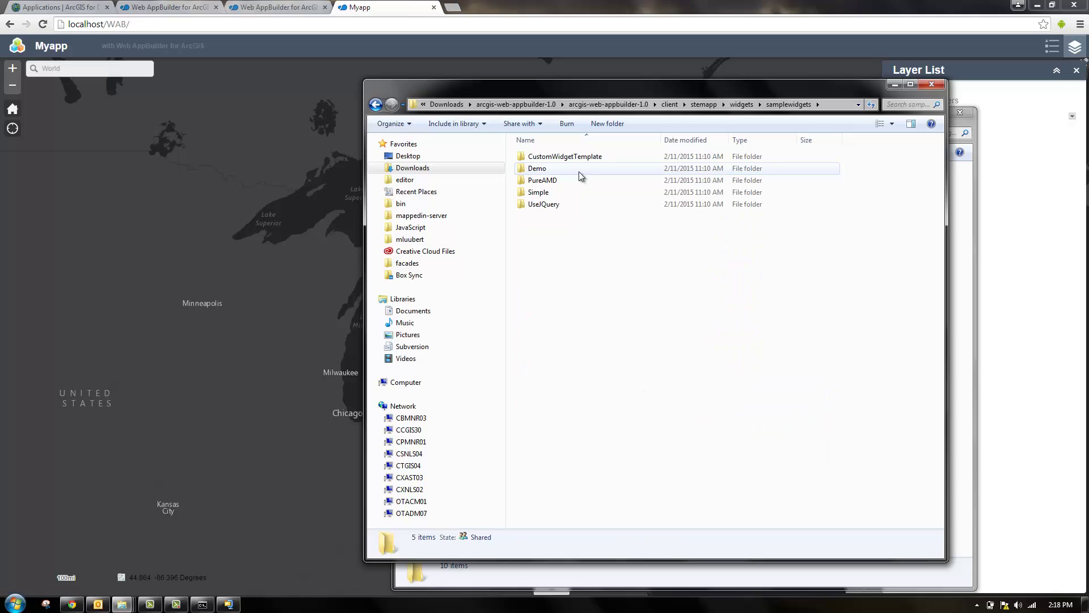
double_click(628, 157)
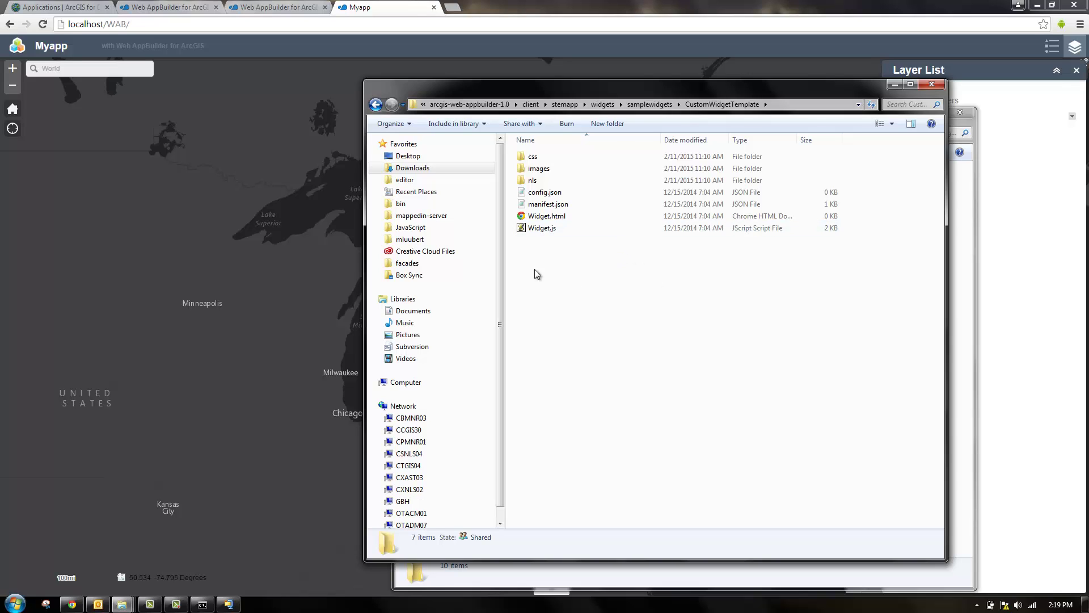
- Close the extra WAB window and launch Widget.js, raising the security warning
click(545, 229)
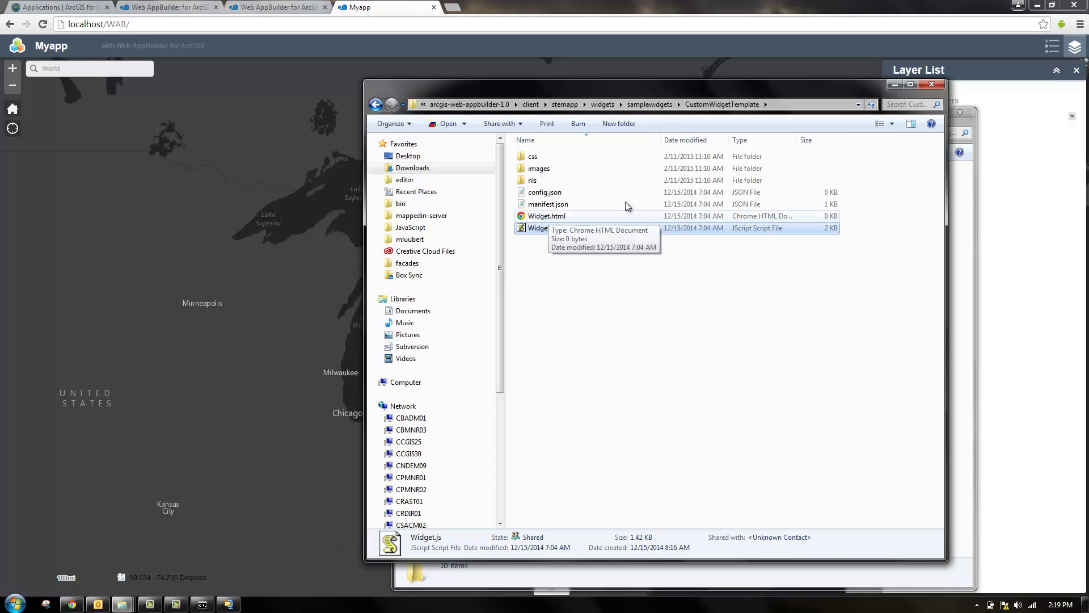
drag(862, 94, 744, 79)
click(960, 112)
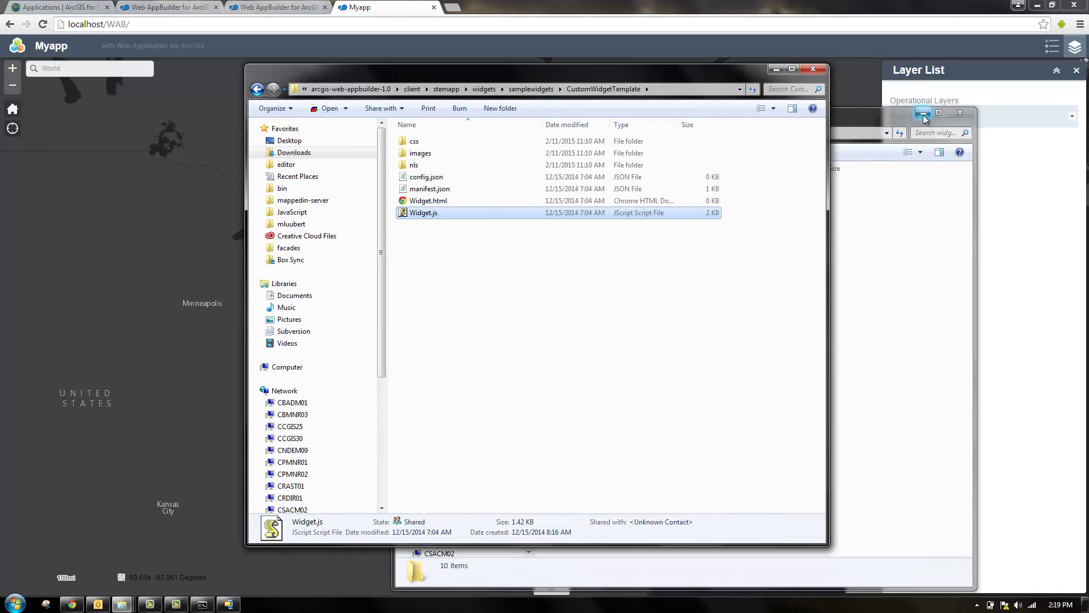
click(448, 223)
right_click(448, 223)
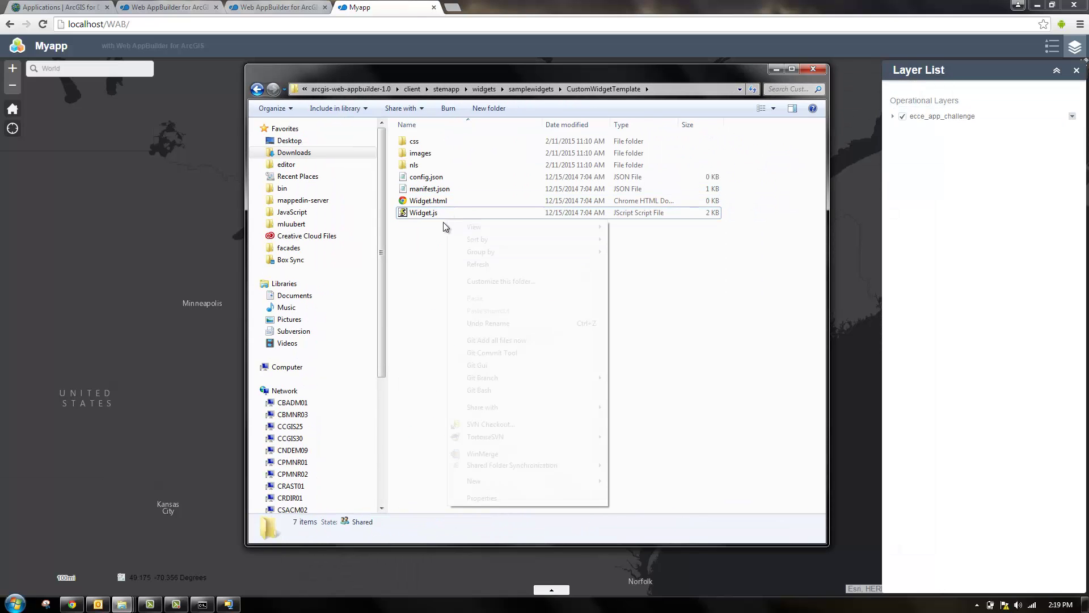
double_click(433, 214)
right_click(436, 221)
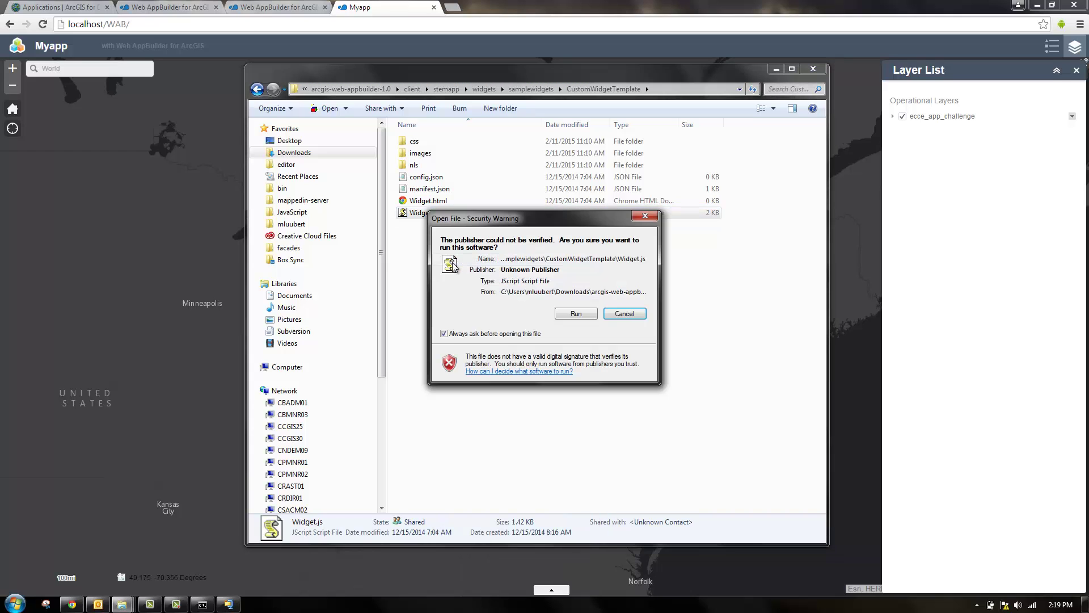
- Run Widget.js in Sublime Text, cancel the update prompt, and scroll through its code
click(579, 312)
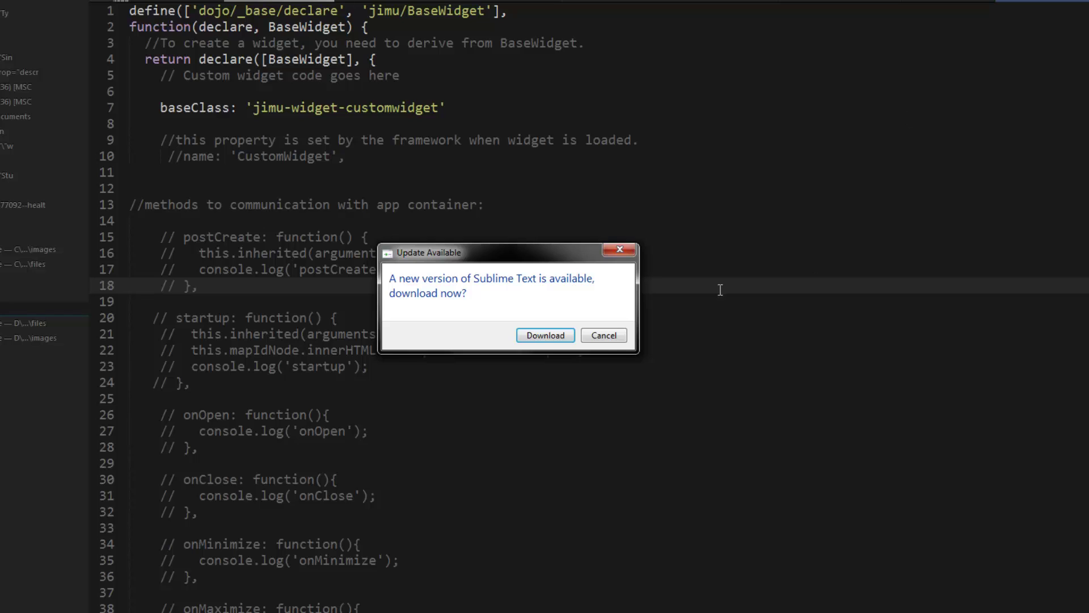
click(606, 337)
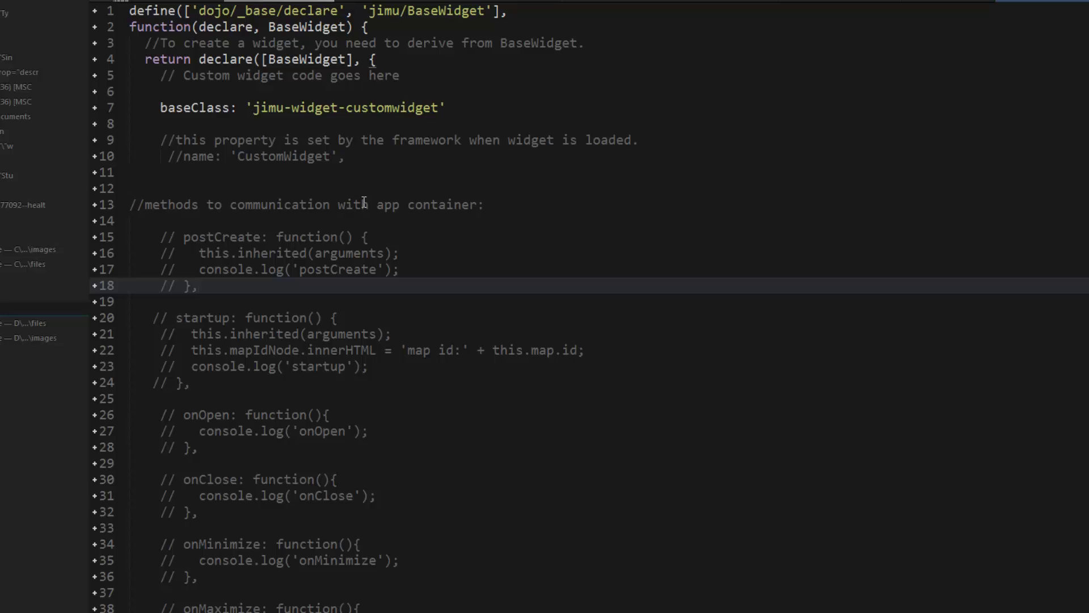
scroll(589, 306, down, 11)
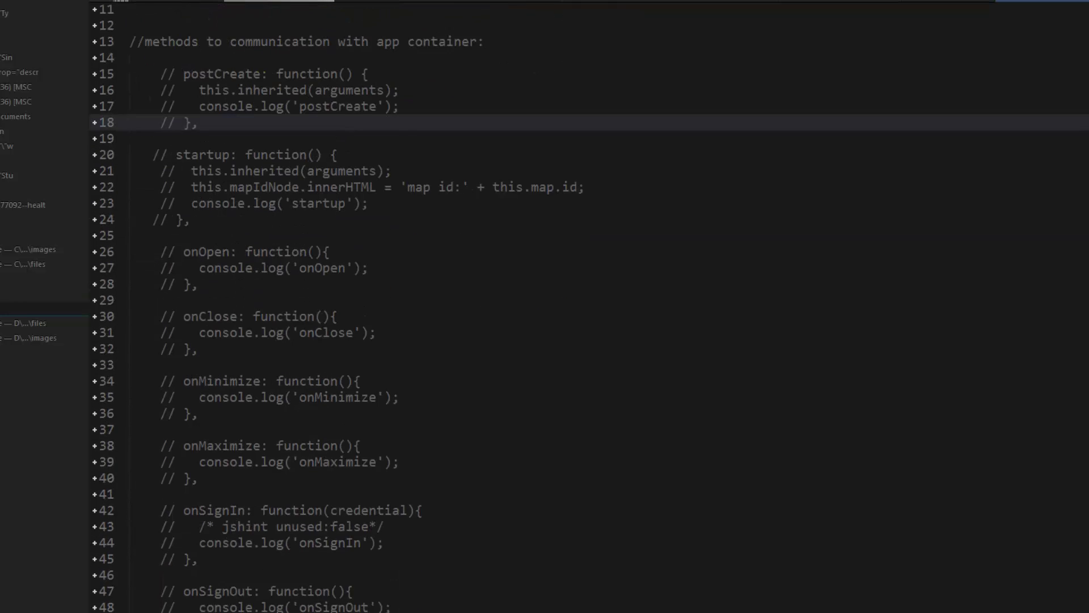
scroll(589, 307, up, 9)
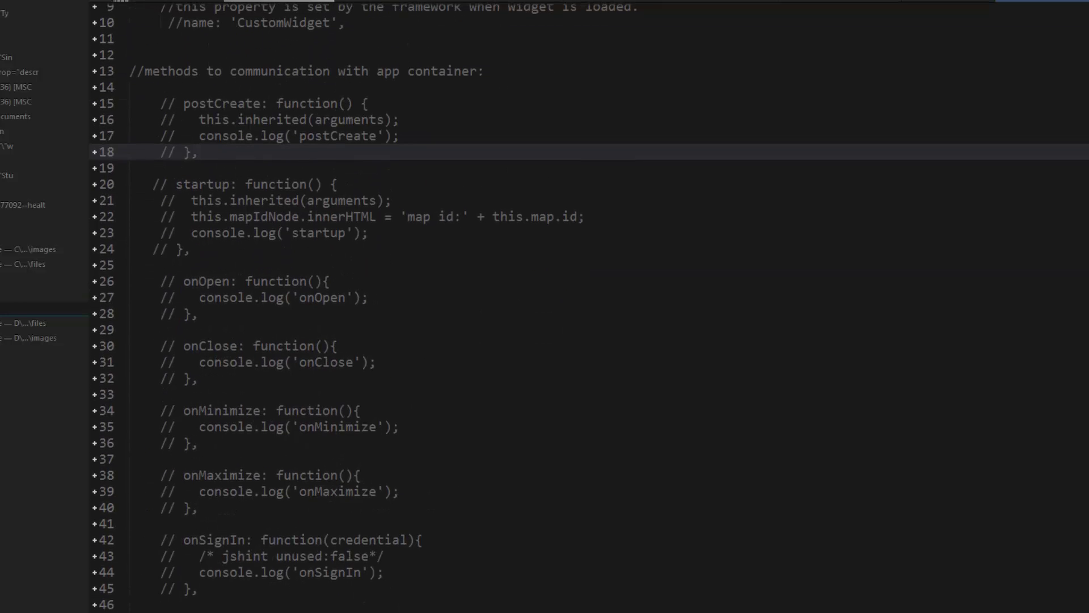
scroll(589, 306, up, 3)
scroll(589, 307, down, 2)
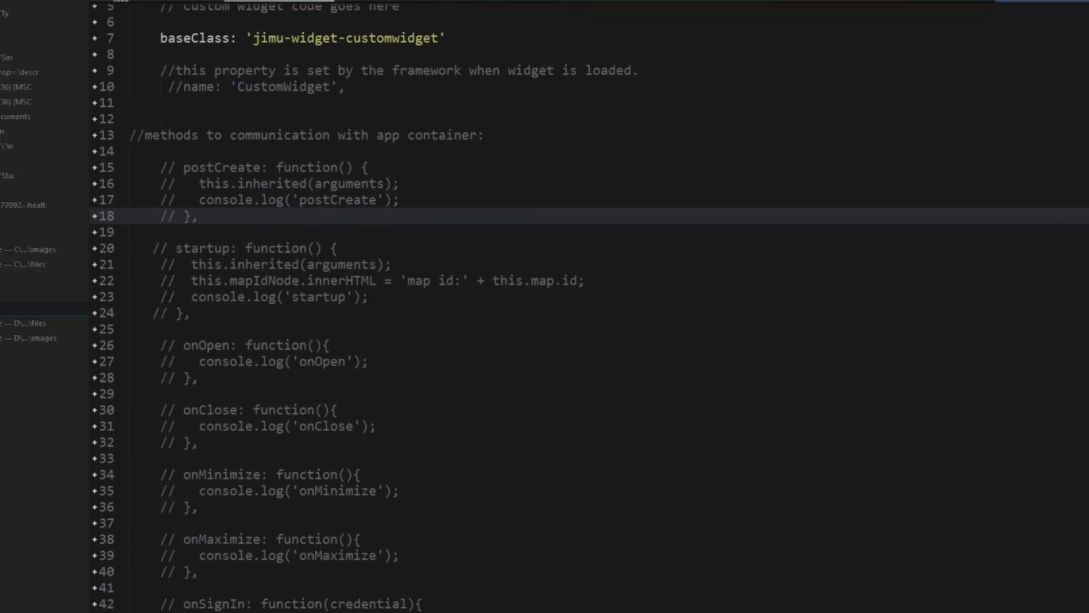
scroll(589, 307, down, 1)
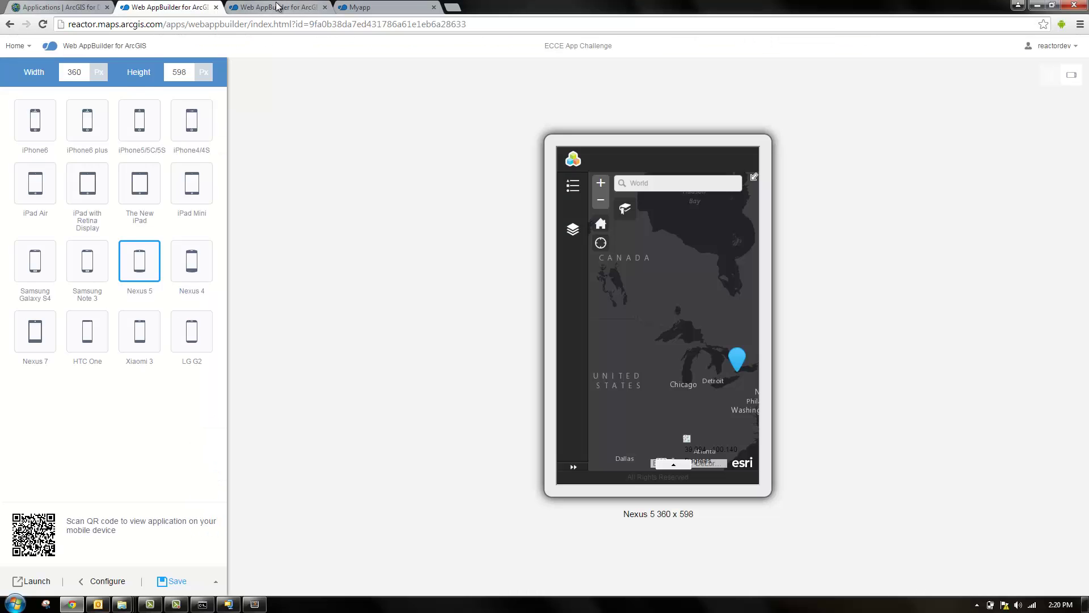
- Go back to the Web AppBuilder (Developer Edition) page in the first Chrome tab
click(278, 7)
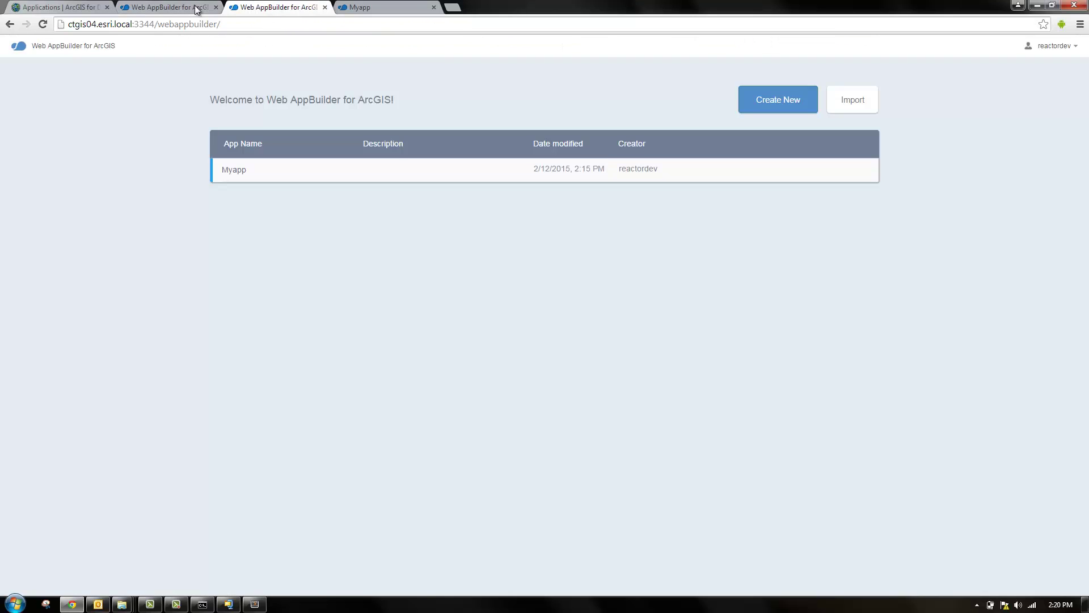
click(52, 7)
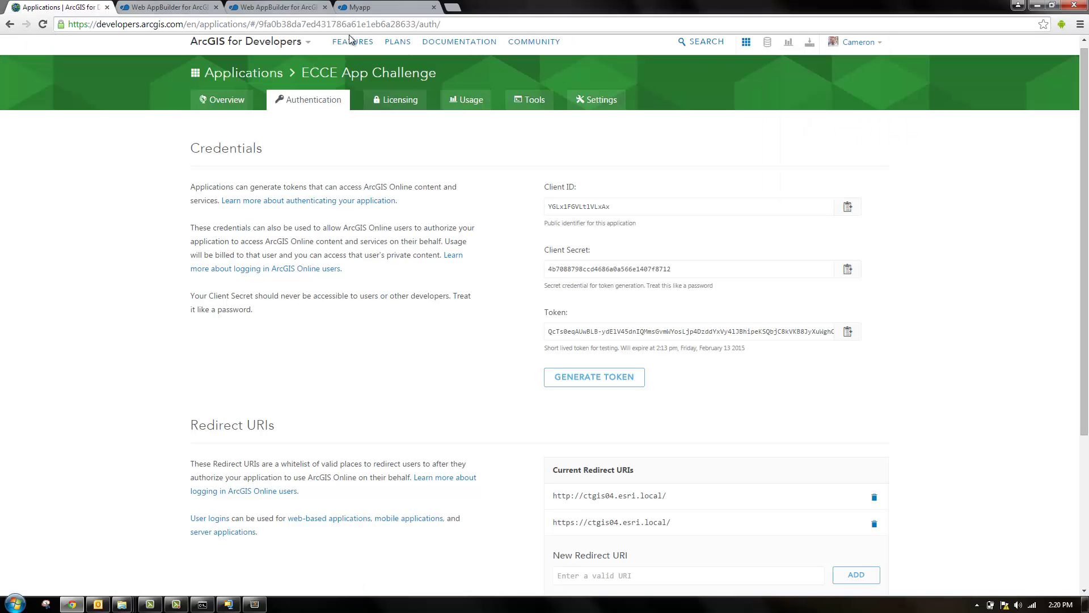
click(10, 24)
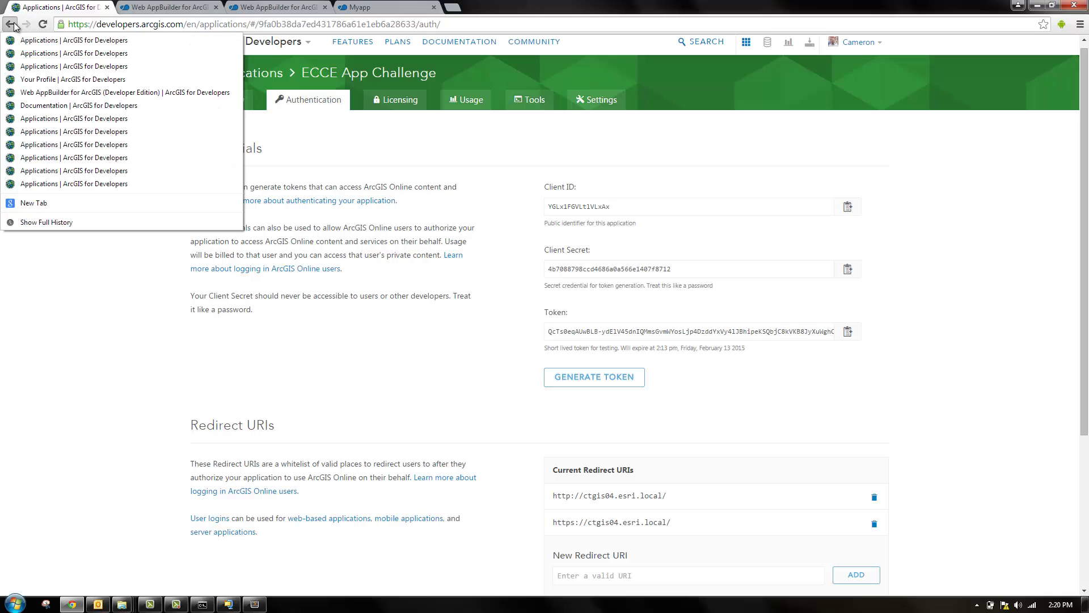
click(42, 92)
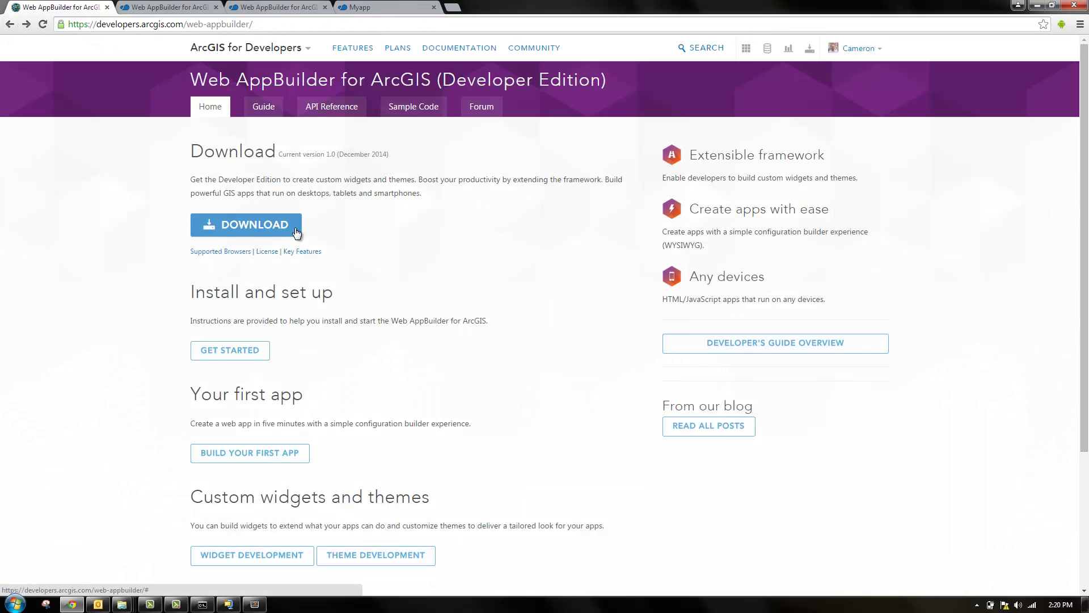
- Read the Widget development Naming conventions guide, then open the 'Create a custom in-panel widget' sample
click(265, 106)
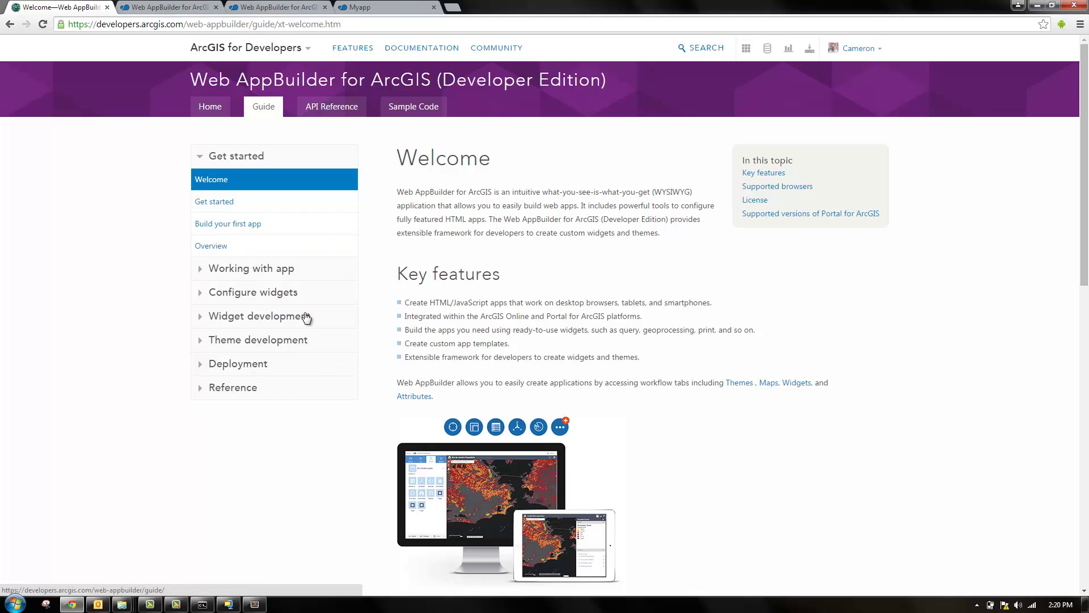
click(261, 321)
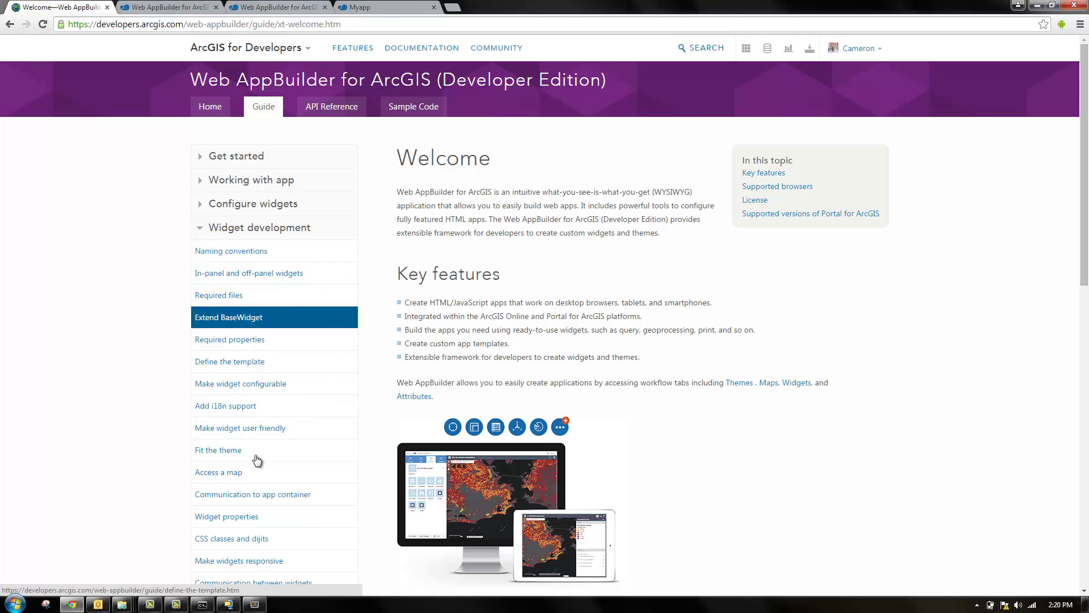
click(259, 248)
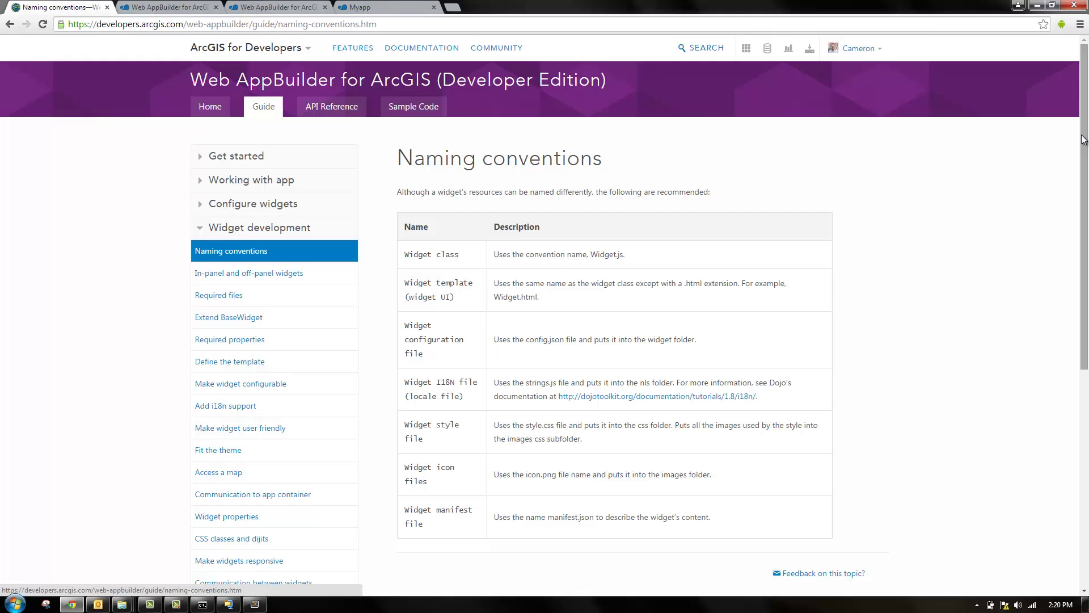
drag(1085, 137, 1085, 258)
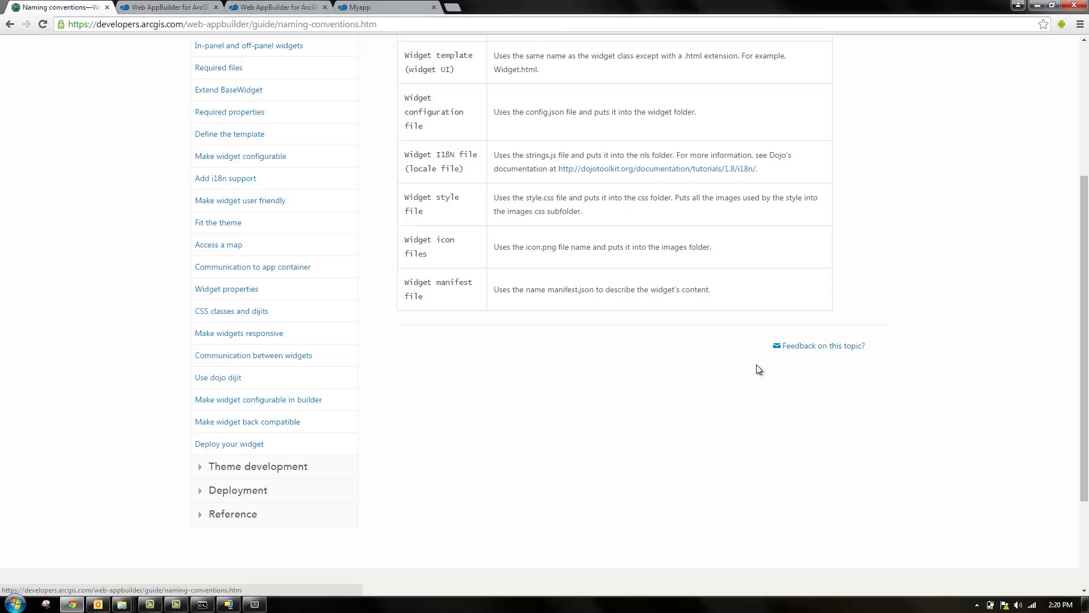
drag(1085, 284, 1085, 144)
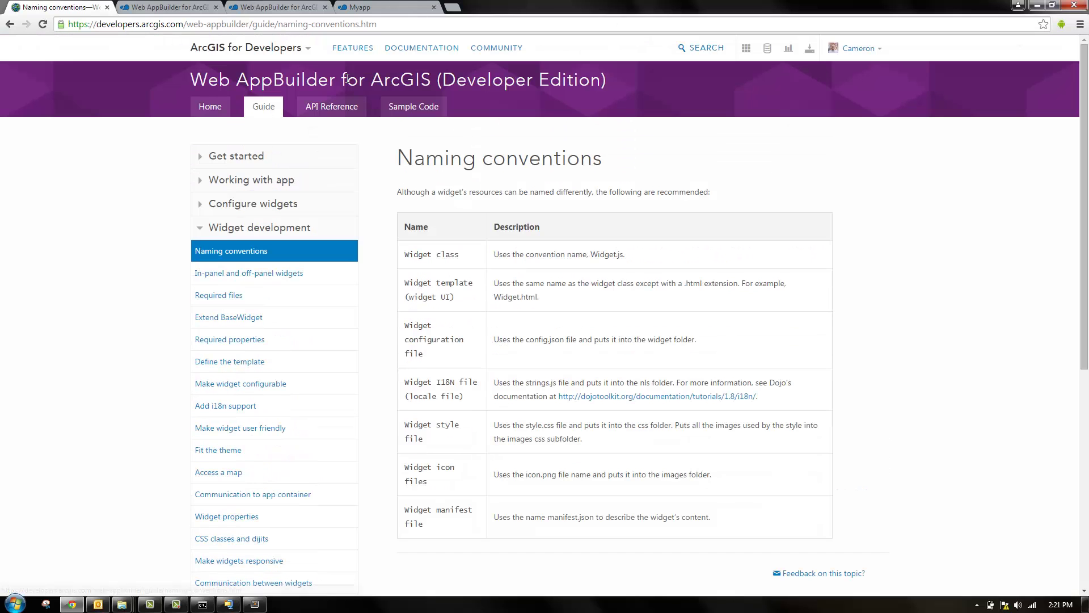
click(407, 110)
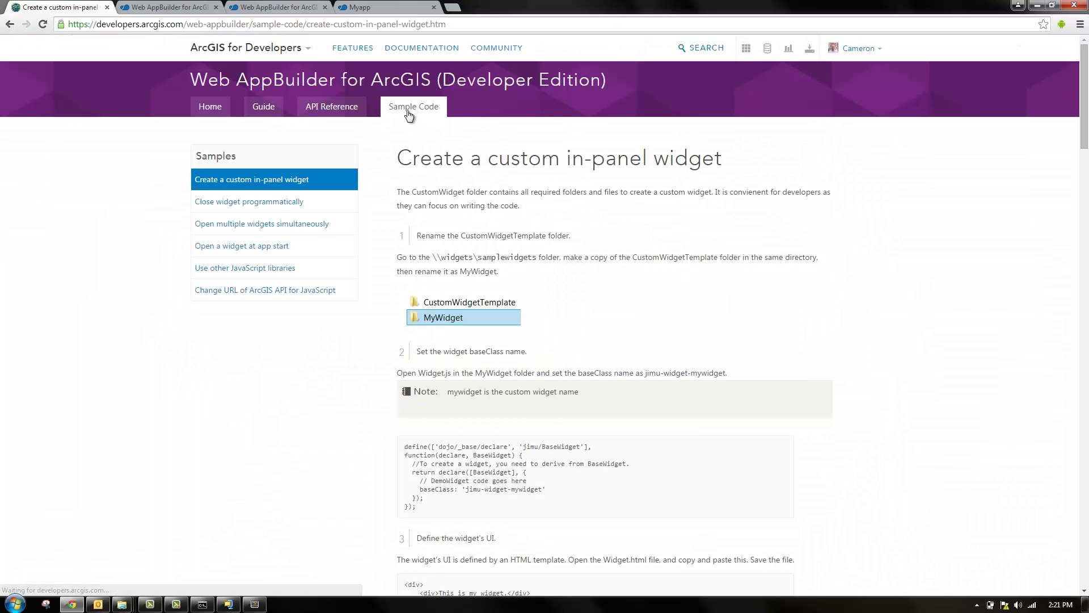